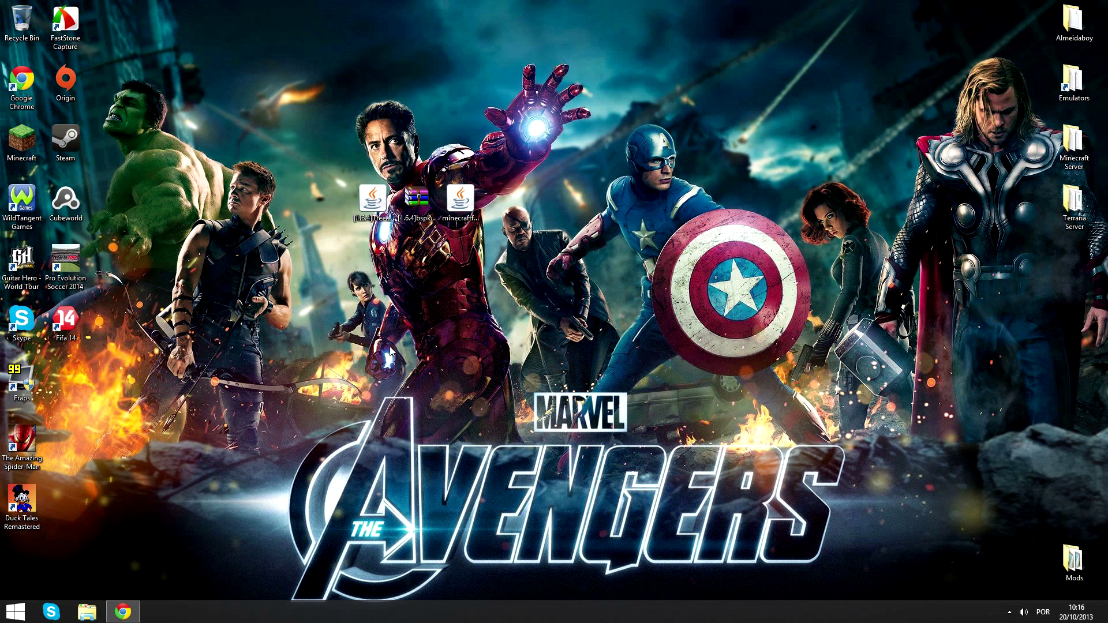
Switch to Chrome and open the installer download for Recommended-1.6.4 on the Minecraft Forge Downloads page.
{"action": "left_click", "coordinate": [123, 612]}
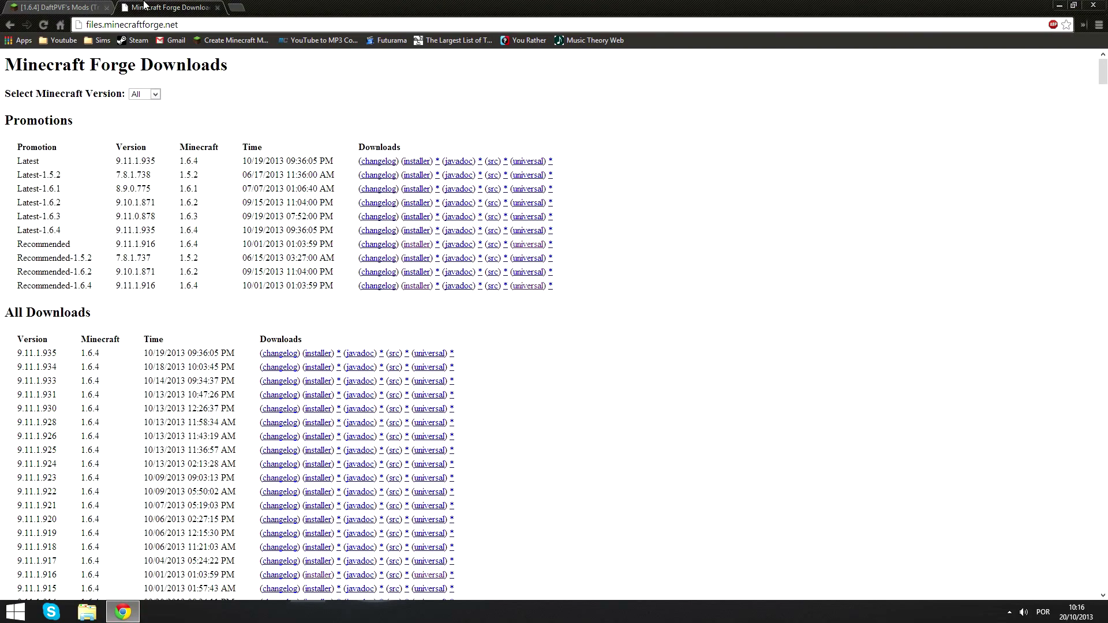
{"action": "left_click_drag", "start_coordinate": [86, 23], "coordinate": [184, 22]}
{"action": "left_click", "coordinate": [186, 23]}
{"action": "left_click_drag", "start_coordinate": [66, 286], "coordinate": [107, 288]}
{"action": "left_click", "coordinate": [106, 288]}
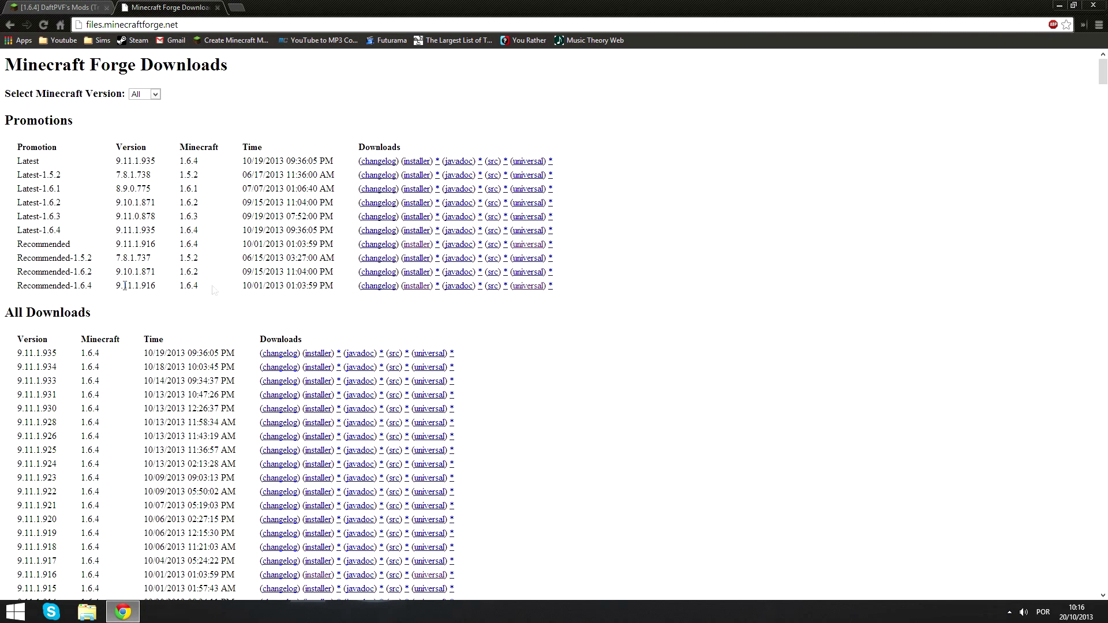
{"action": "left_click", "coordinate": [421, 287]}
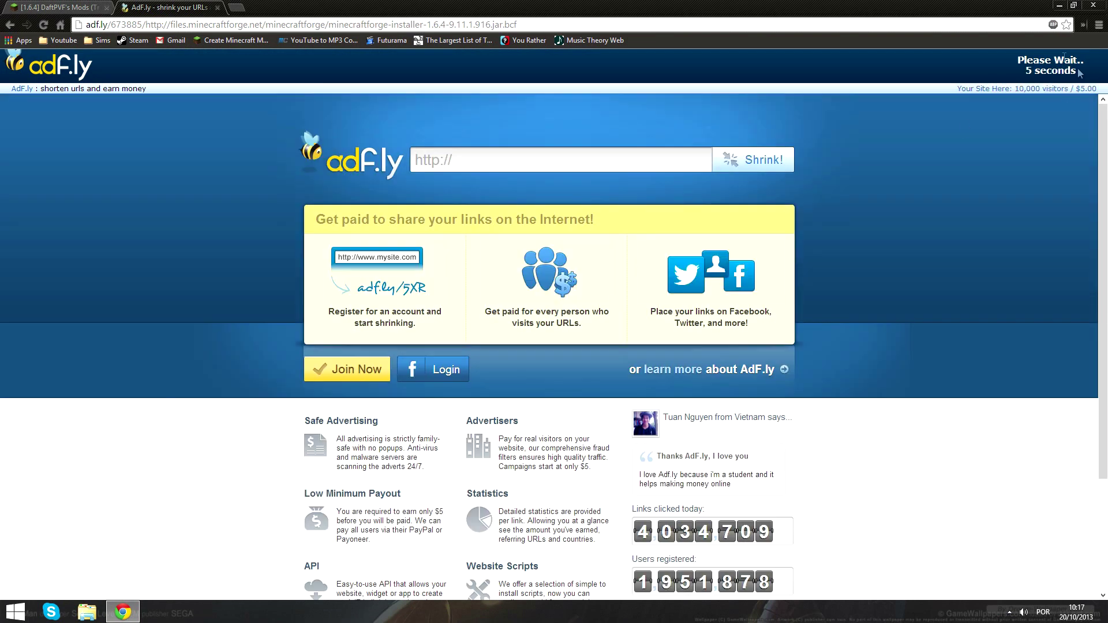
Close the AdF.ly page of the Forge installer and confirm leaving it.
{"action": "left_click_drag", "start_coordinate": [1083, 73], "coordinate": [1030, 60]}
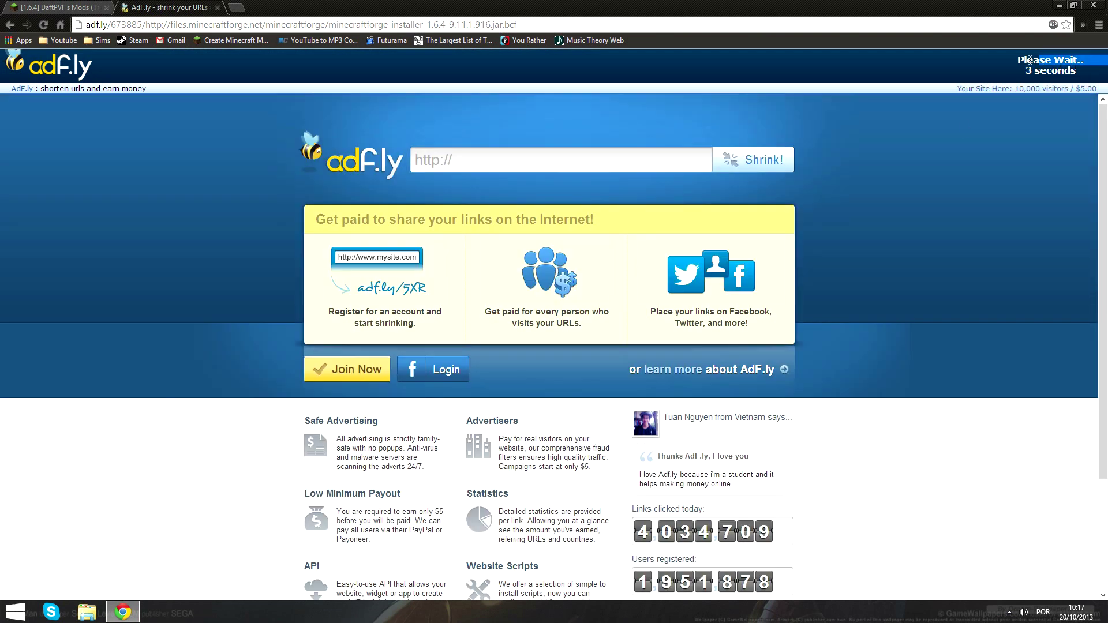
{"action": "left_click", "coordinate": [218, 8]}
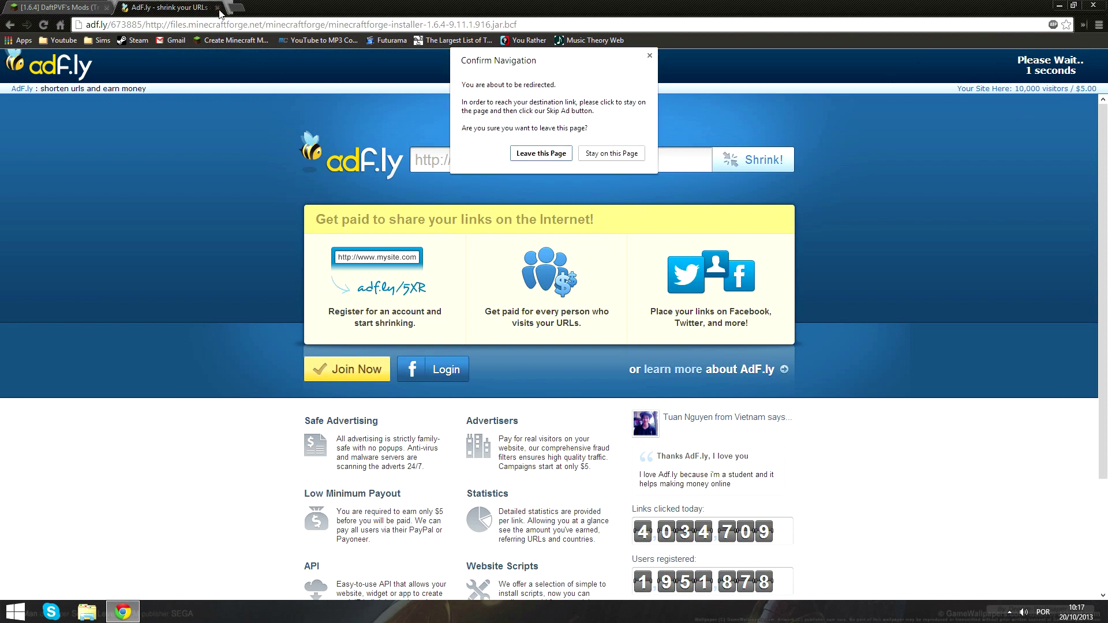
{"action": "left_click", "coordinate": [540, 153]}
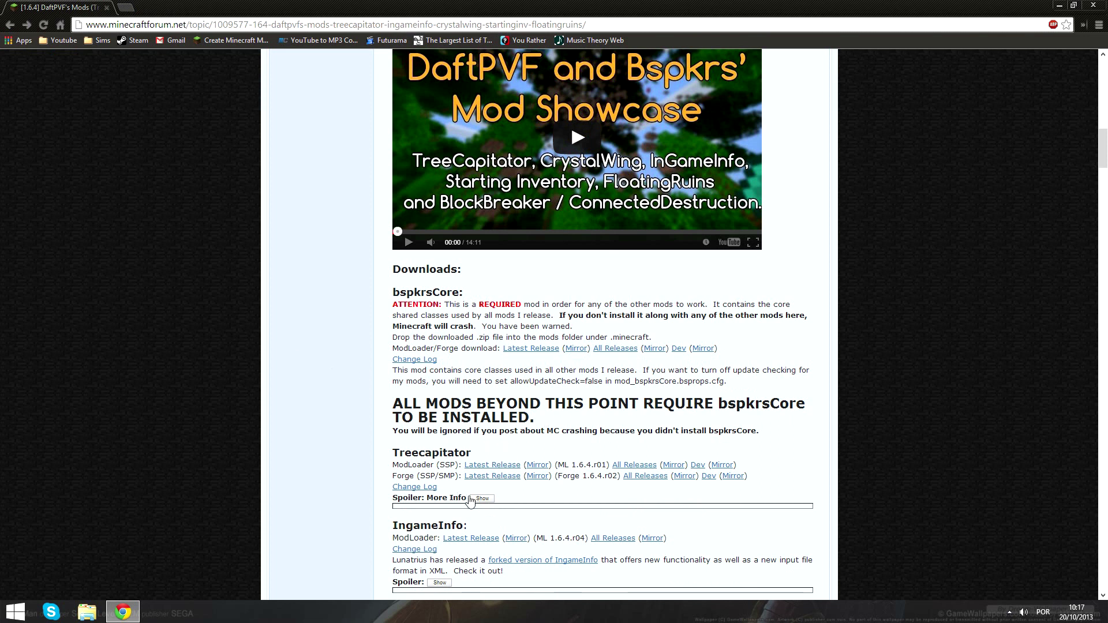
Open the Latest Release of Treecapitator for Forge (SSP/SMP) in a new browser tab.
{"action": "left_click_drag", "start_coordinate": [394, 452], "coordinate": [406, 474]}
{"action": "left_click", "coordinate": [411, 473]}
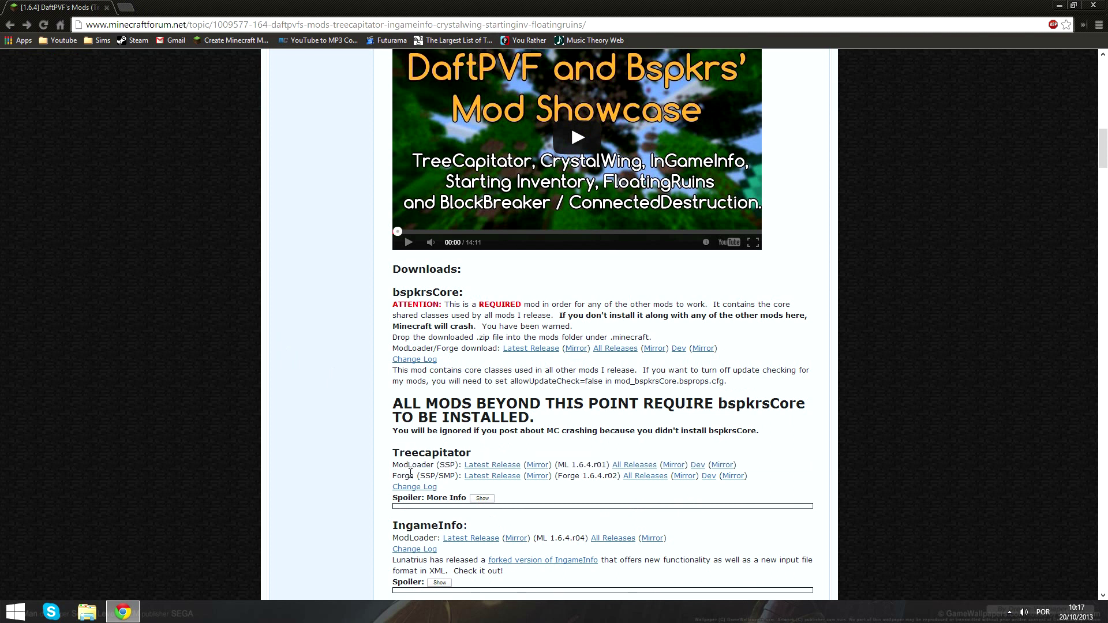
{"action": "right_click", "coordinate": [481, 476]}
{"action": "left_click", "coordinate": [491, 486]}
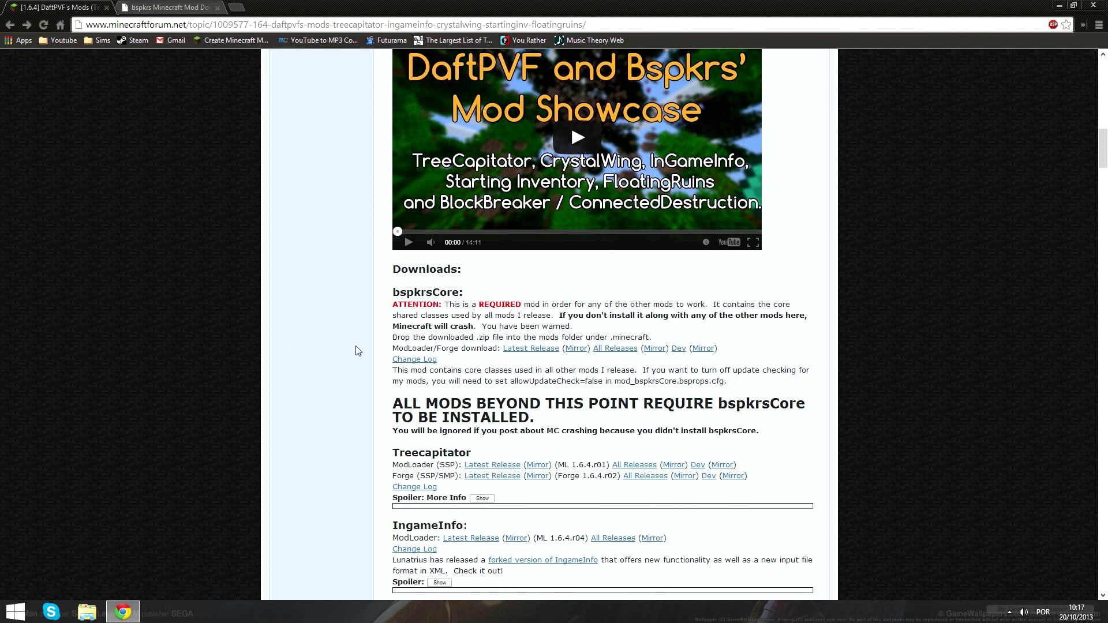
Open the Latest Release of the required bspkrsCore mod in another browser tab.
{"action": "left_click_drag", "start_coordinate": [390, 296], "coordinate": [473, 300]}
{"action": "left_click", "coordinate": [473, 300]}
{"action": "right_click", "coordinate": [539, 351]}
{"action": "left_click", "coordinate": [542, 354]}
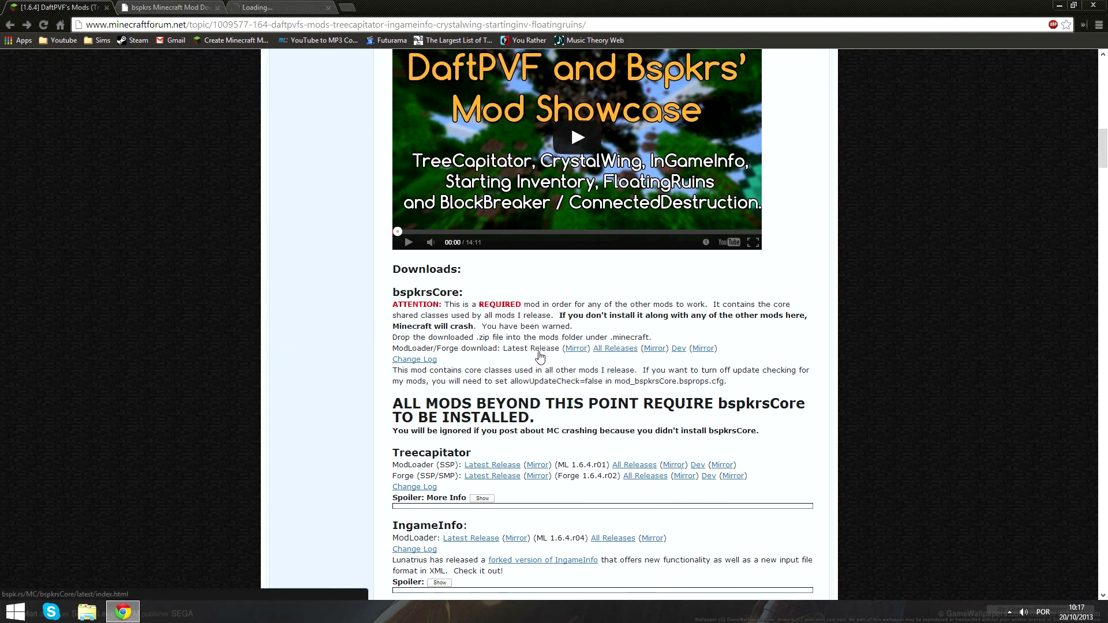
Follow the download links for the TreeCapitator Forge 1.6.4.r02 Universal jar and [1.6.4]bspkrsCorev4.1.zip on their release pages.
{"action": "left_click", "coordinate": [182, 9]}
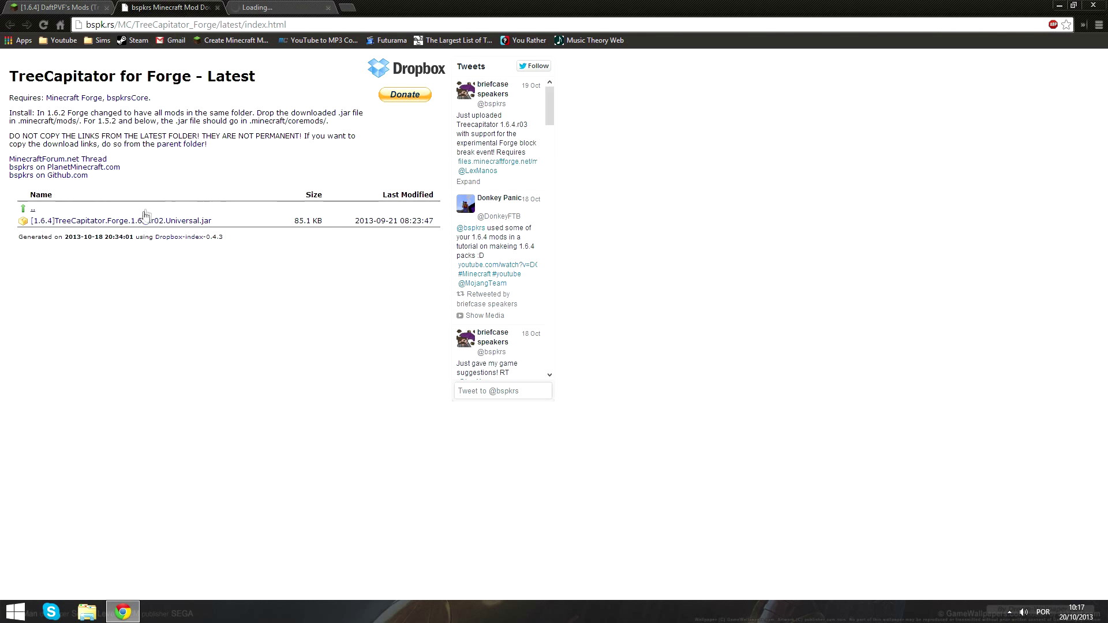
{"action": "left_click", "coordinate": [216, 224]}
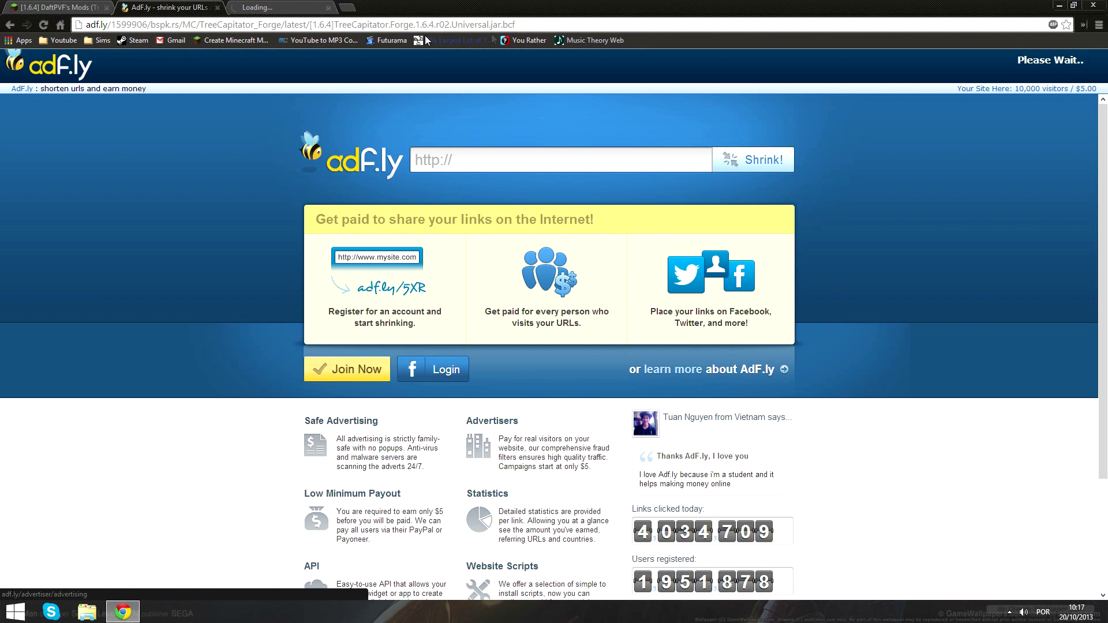
{"action": "left_click", "coordinate": [293, 8]}
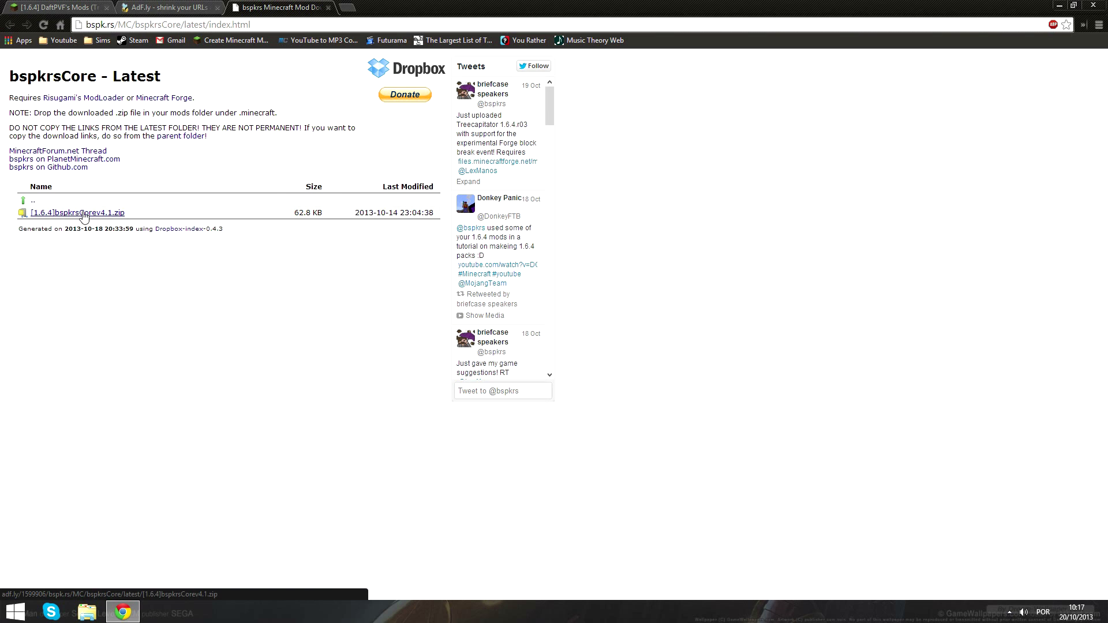
{"action": "left_click", "coordinate": [84, 213]}
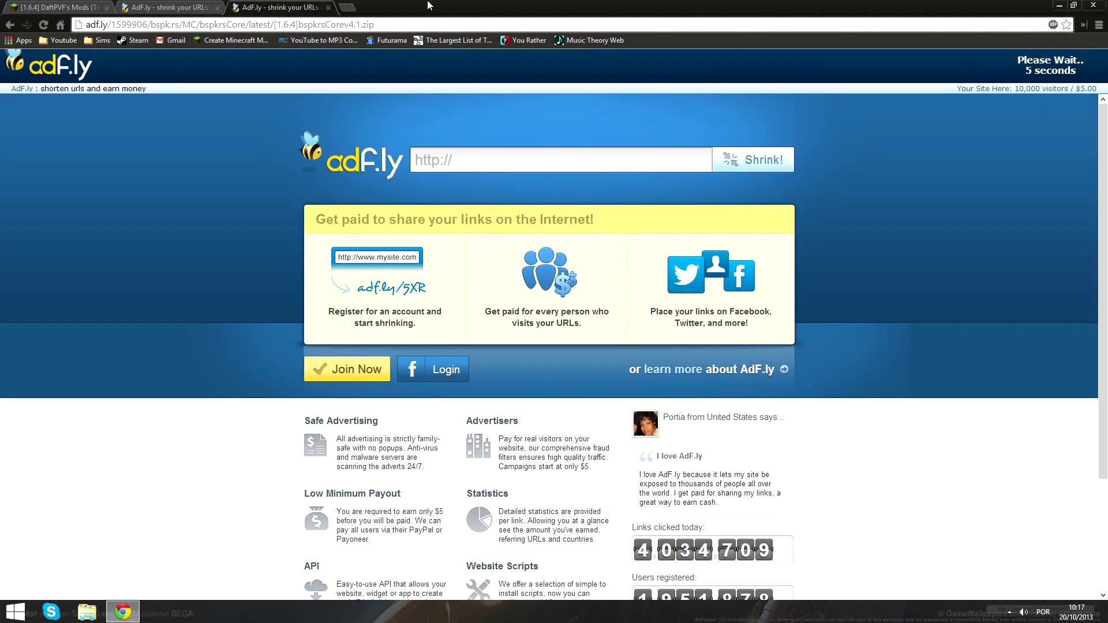
Skip the ad on the TreeCapitator download page and discard the offered jar file.
{"action": "left_click", "coordinate": [169, 7]}
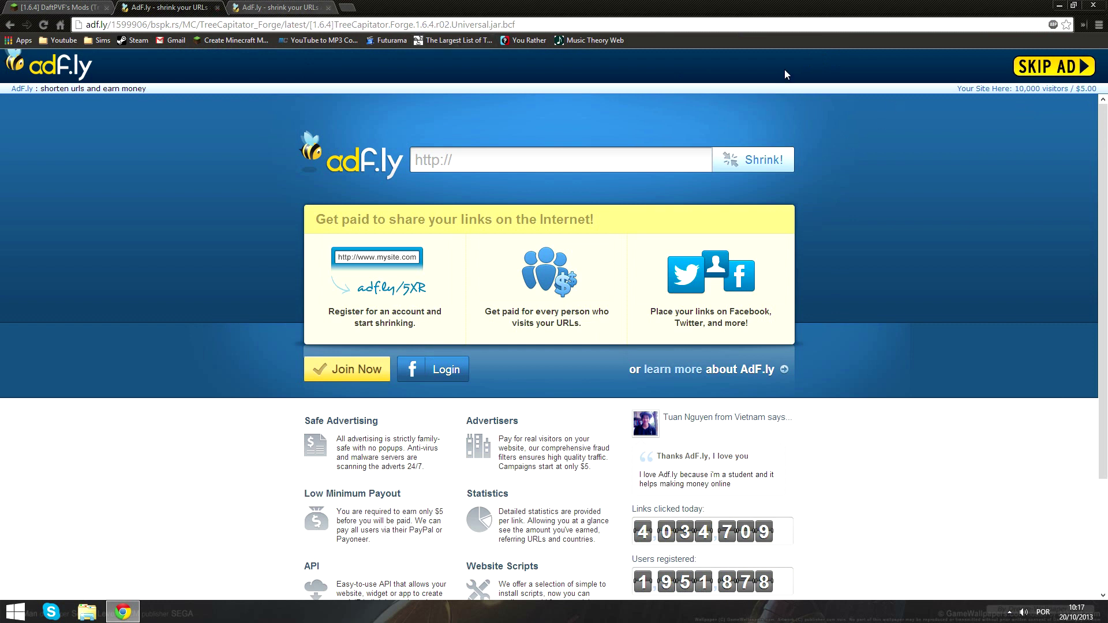
{"action": "left_click", "coordinate": [257, 7]}
{"action": "left_click", "coordinate": [196, 6]}
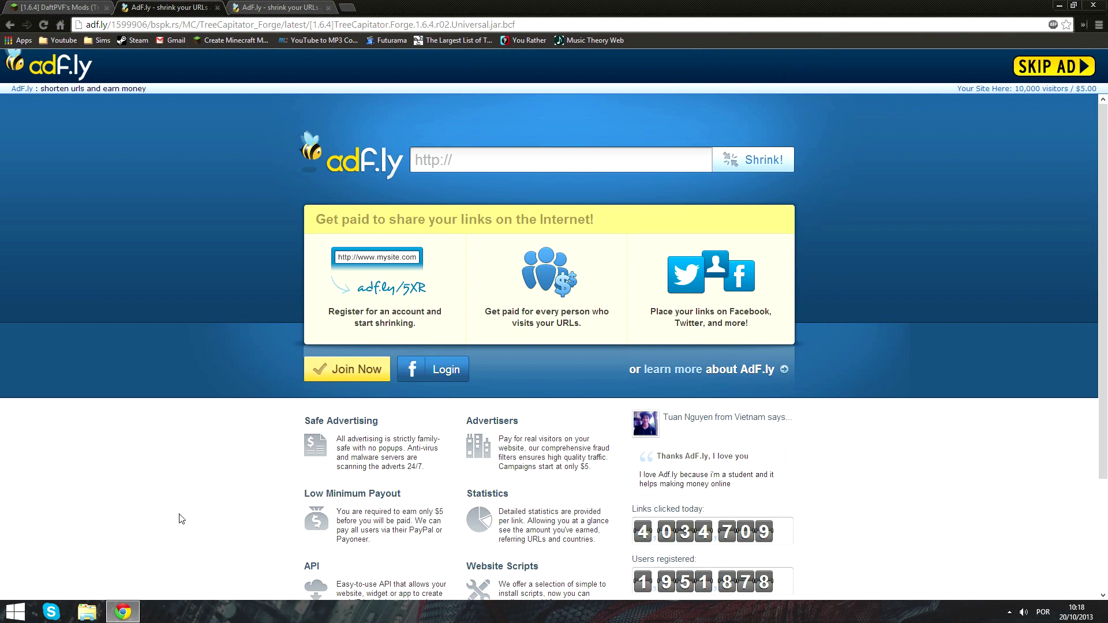
{"action": "left_click", "coordinate": [1043, 68]}
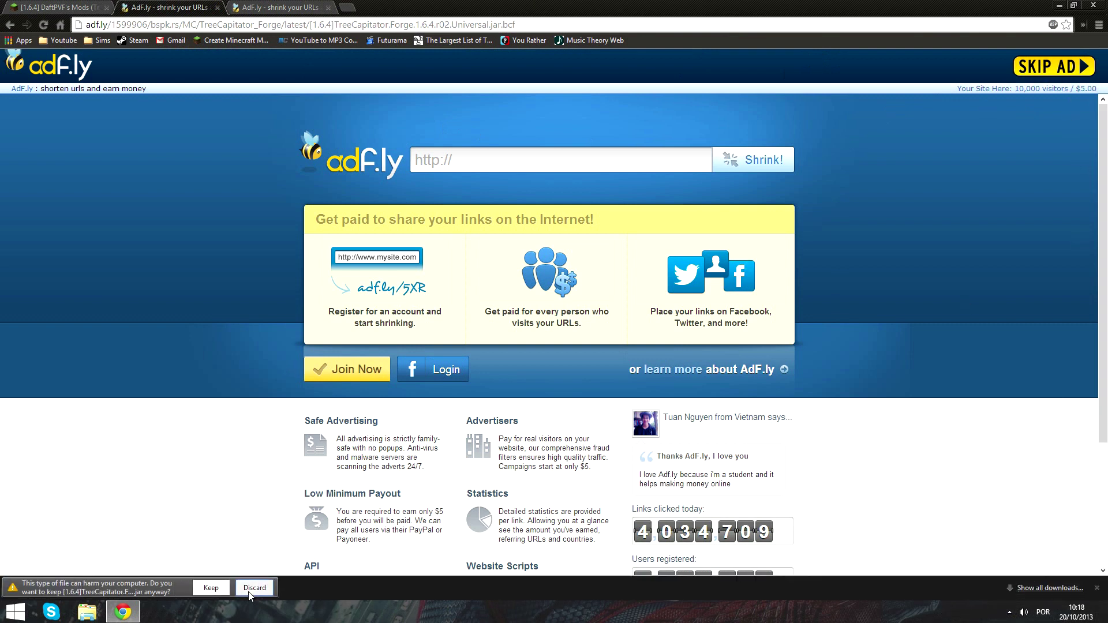
{"action": "left_click", "coordinate": [249, 592]}
Skip the ad to download [1.6.4]bspkrsCorev4.1.zip, then close both AdF.ly pages and minimize the browser.
{"action": "left_click", "coordinate": [271, 7]}
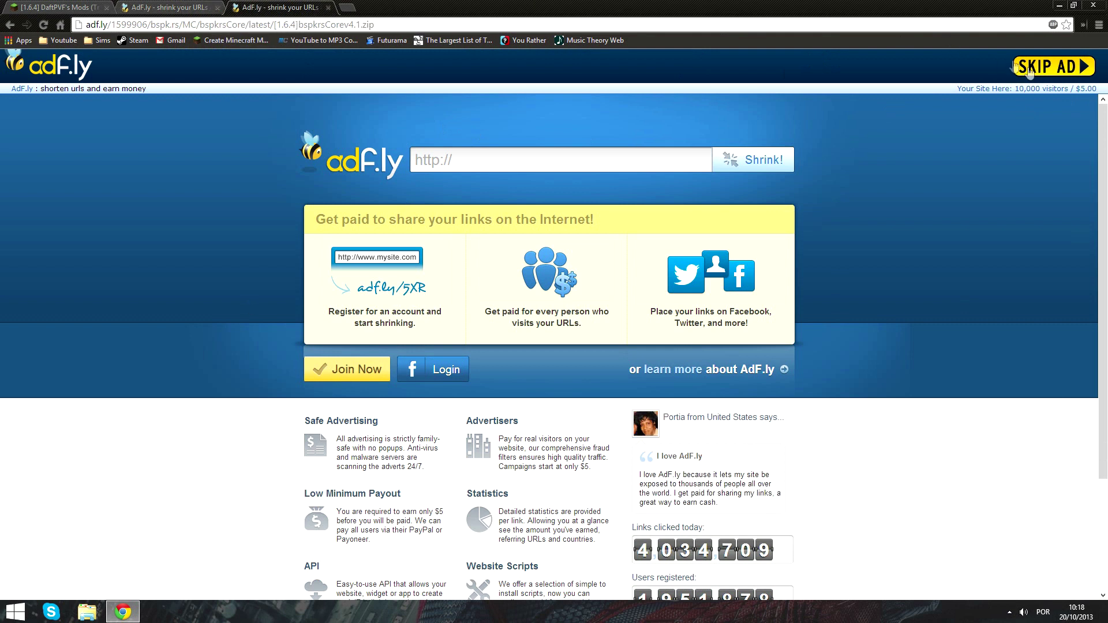
{"action": "left_click", "coordinate": [1028, 69]}
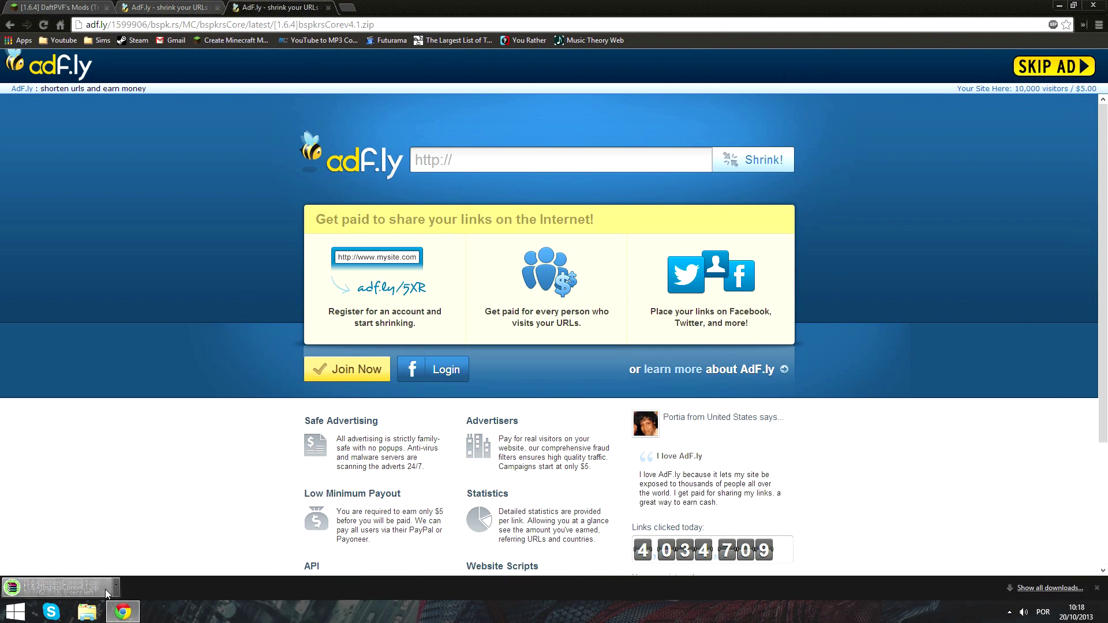
{"action": "left_click", "coordinate": [217, 7]}
{"action": "left_click", "coordinate": [217, 7]}
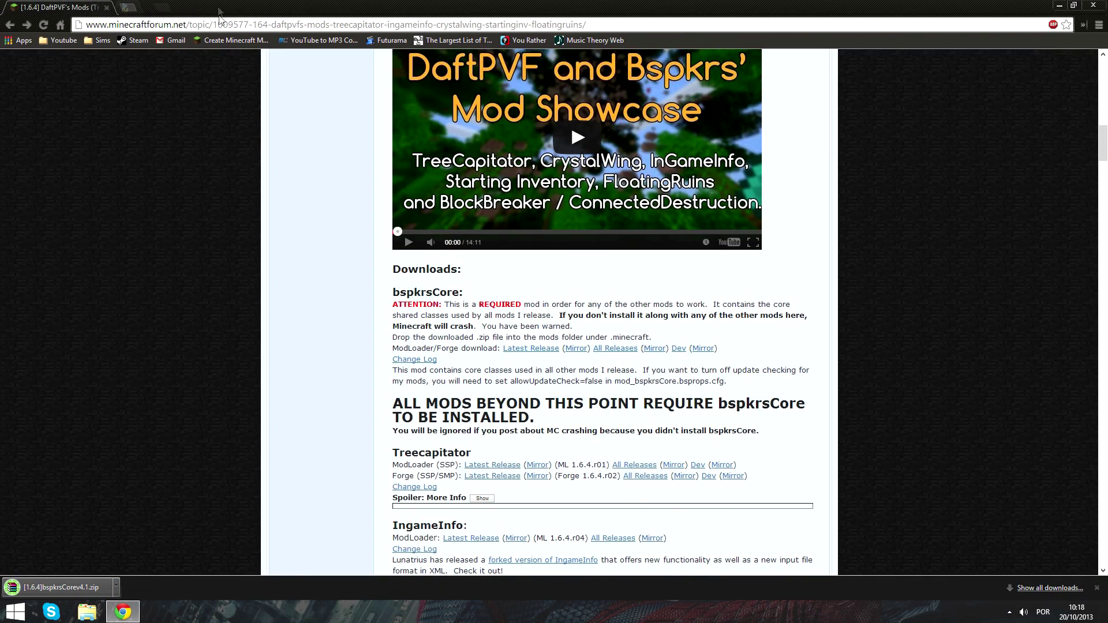
{"action": "left_click", "coordinate": [1059, 5]}
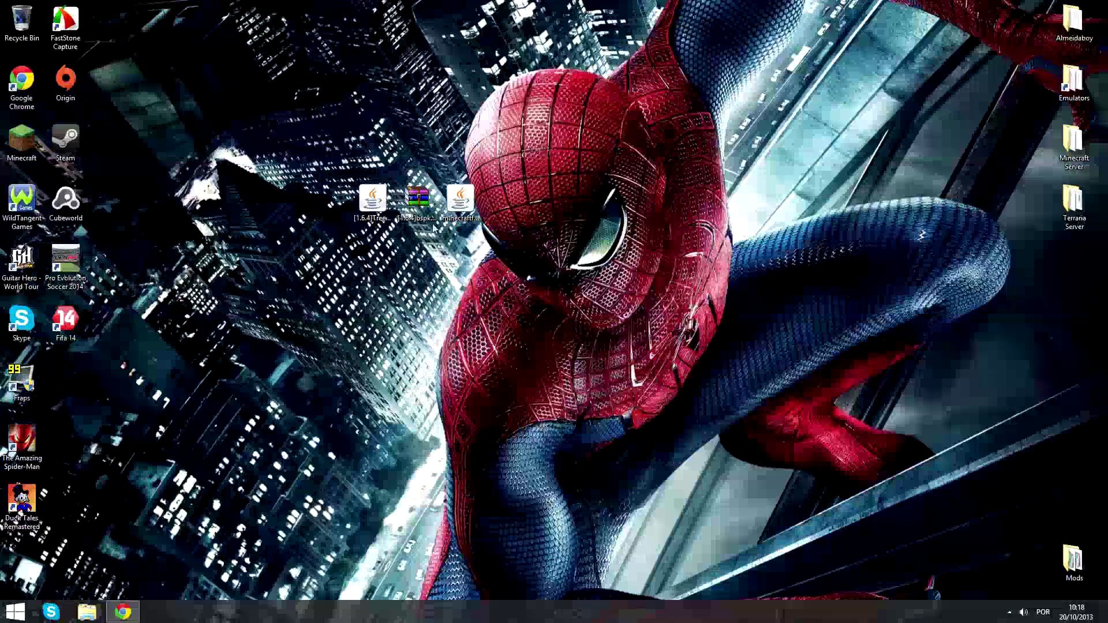
Move the Minecraft Forge installer away from the two mod files on the desktop and launch it.
{"action": "left_click_drag", "start_coordinate": [347, 264], "coordinate": [538, 108]}
{"action": "left_click", "coordinate": [538, 107]}
{"action": "left_click_drag", "start_coordinate": [462, 200], "coordinate": [582, 230]}
{"action": "double_click", "coordinate": [587, 186]}
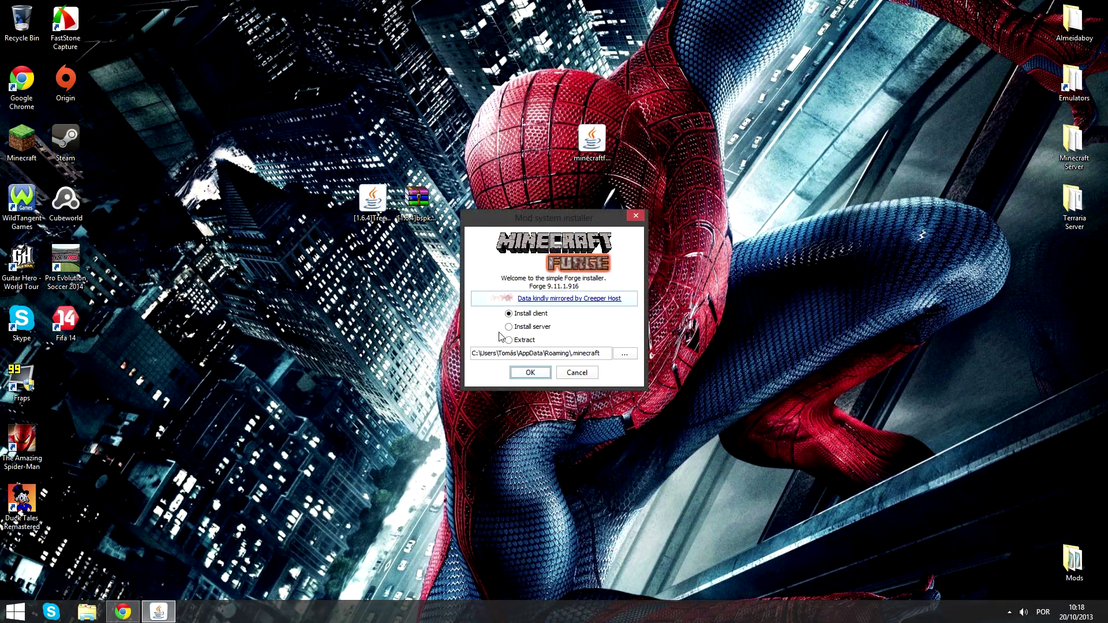
{"action": "left_click_drag", "start_coordinate": [580, 162], "coordinate": [537, 162]}
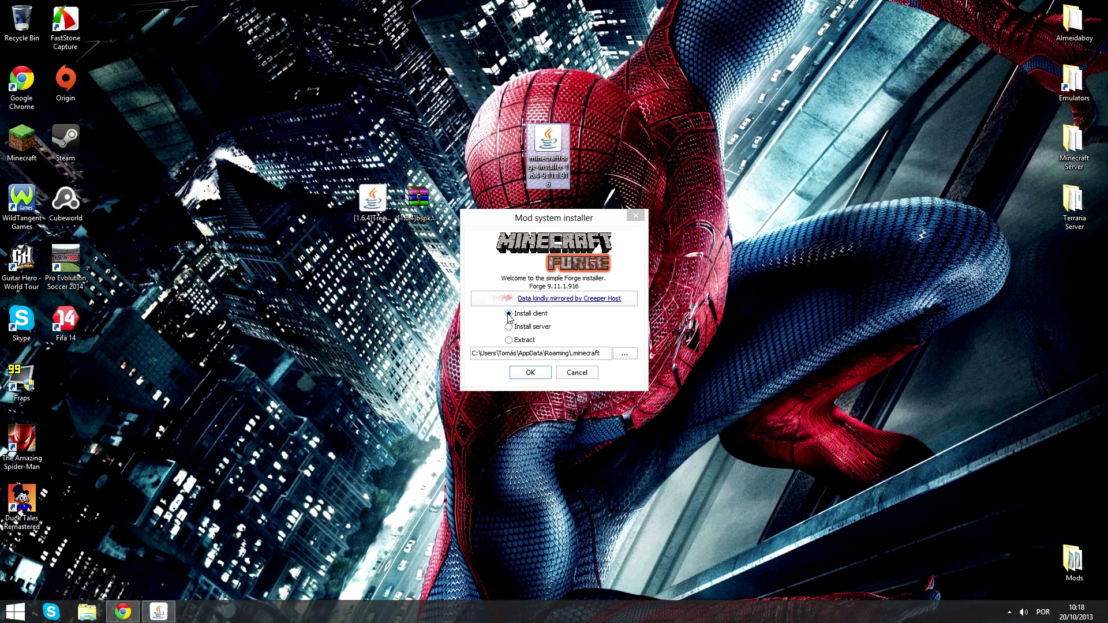
Install the Forge client into the .minecraft folder and dismiss the completion message.
{"action": "left_click", "coordinate": [530, 373]}
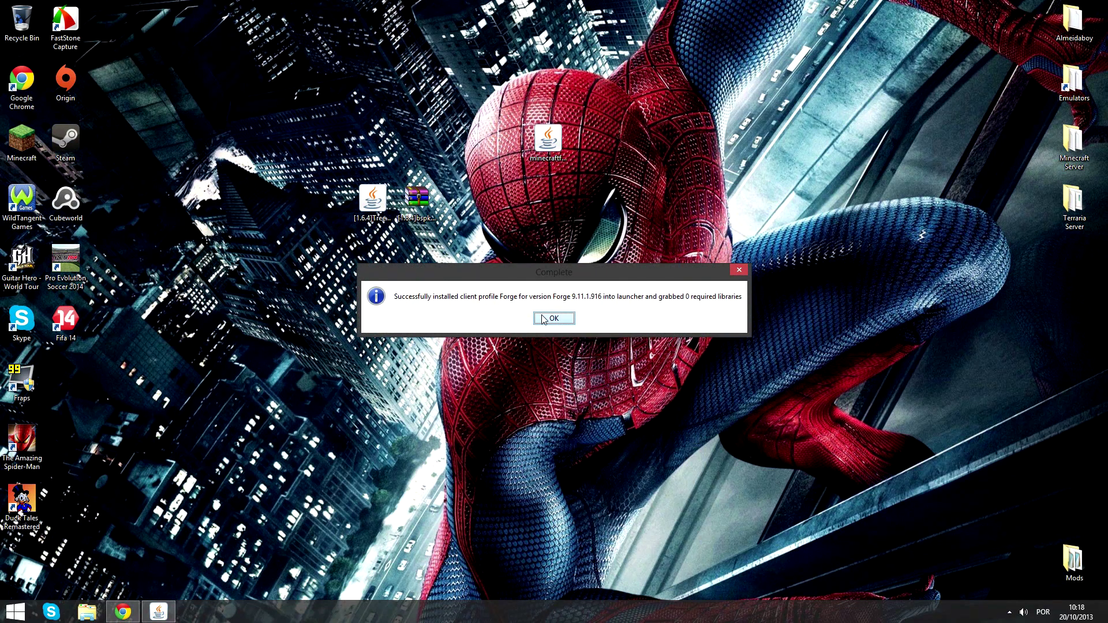
{"action": "left_click", "coordinate": [543, 319]}
{"action": "left_click", "coordinate": [473, 327]}
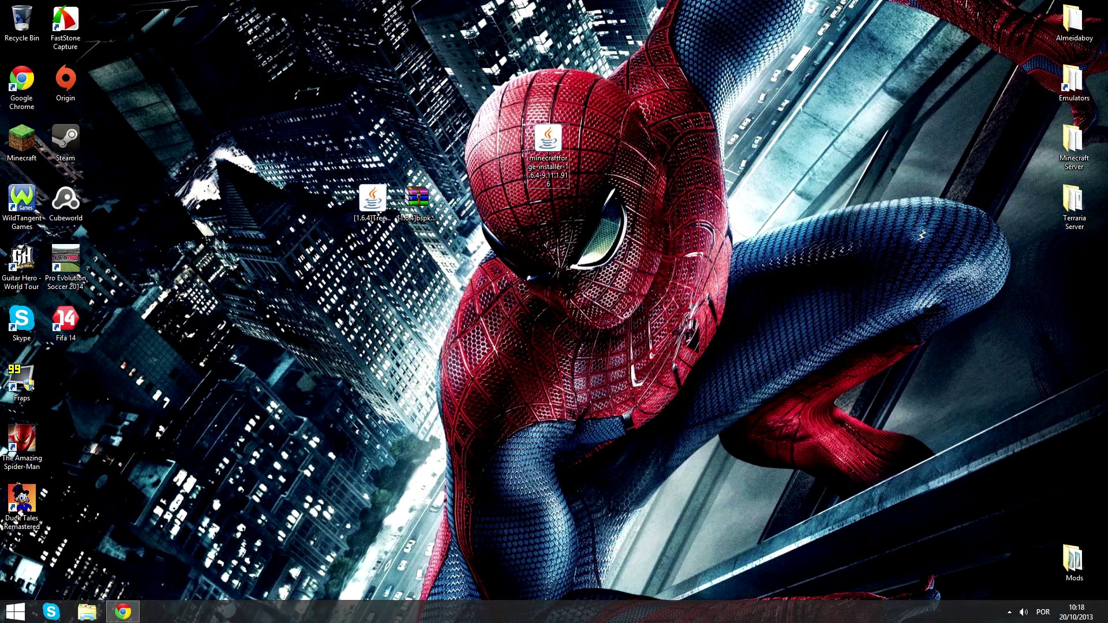
Open the Minecraft launcher from the desktop's Minecraft folder and start the game with the Forge profile.
{"action": "double_click", "coordinate": [24, 143]}
{"action": "double_click", "coordinate": [500, 300]}
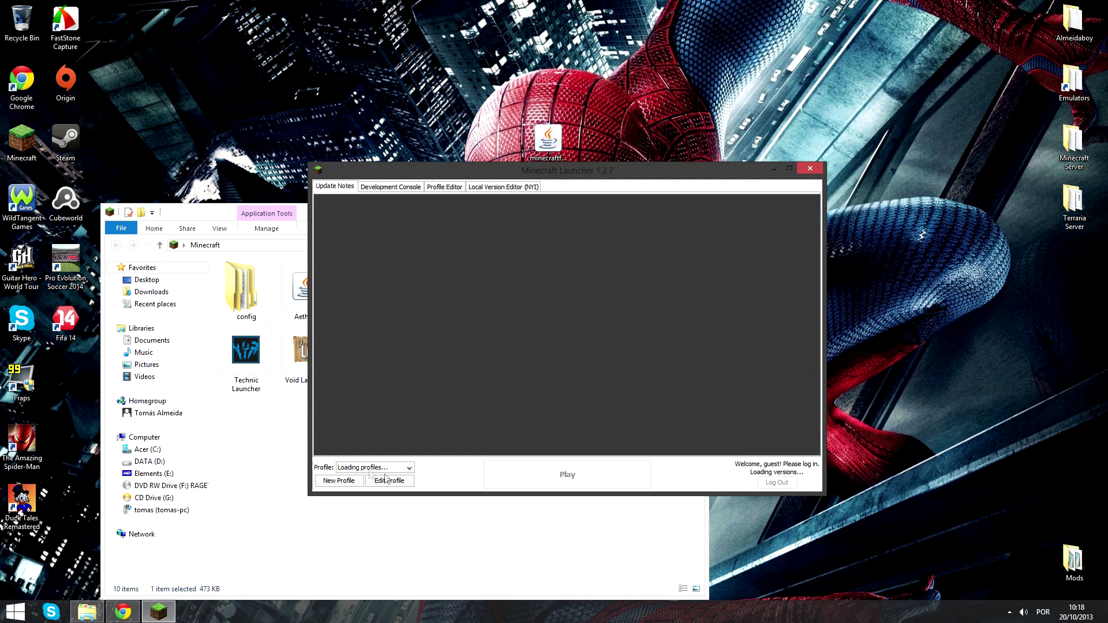
{"action": "left_click", "coordinate": [612, 317]}
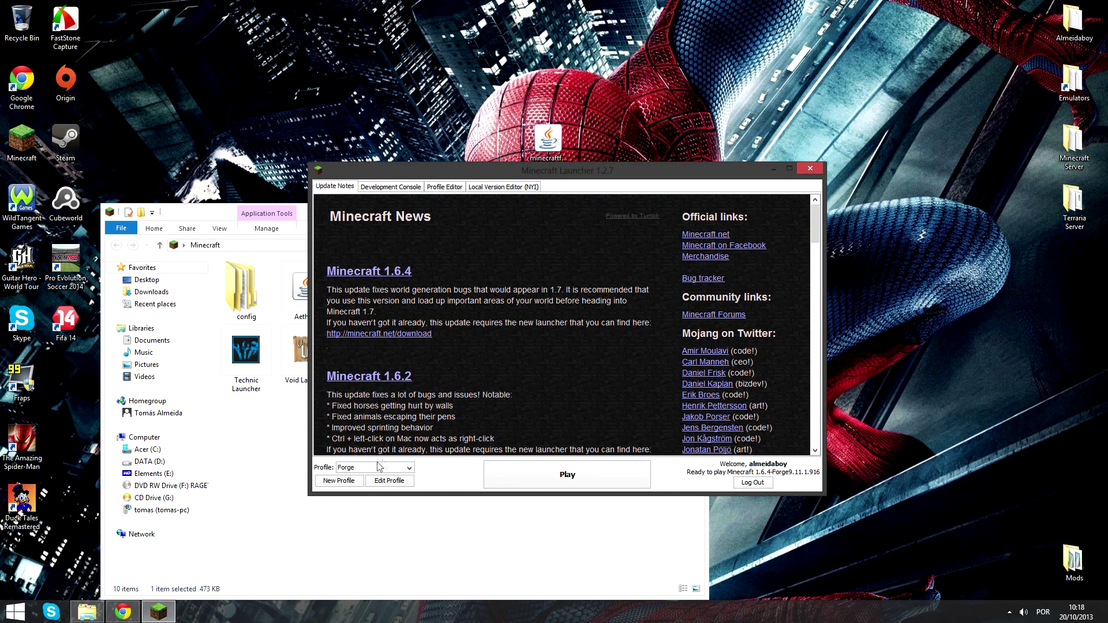
{"action": "left_click", "coordinate": [378, 466]}
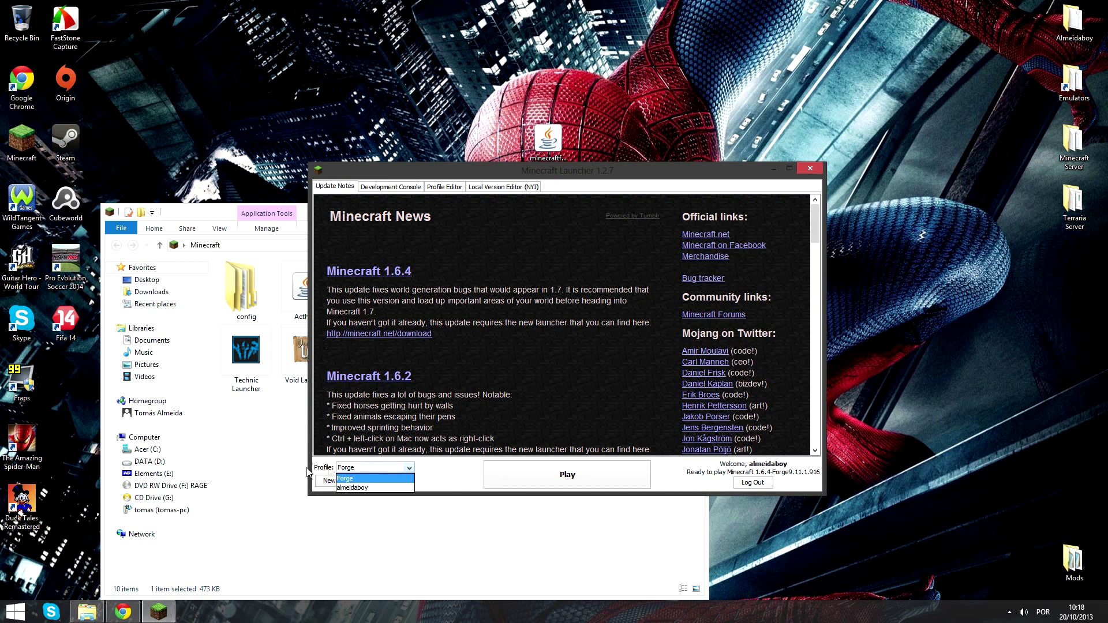
{"action": "left_click", "coordinate": [372, 479]}
{"action": "left_click", "coordinate": [524, 473]}
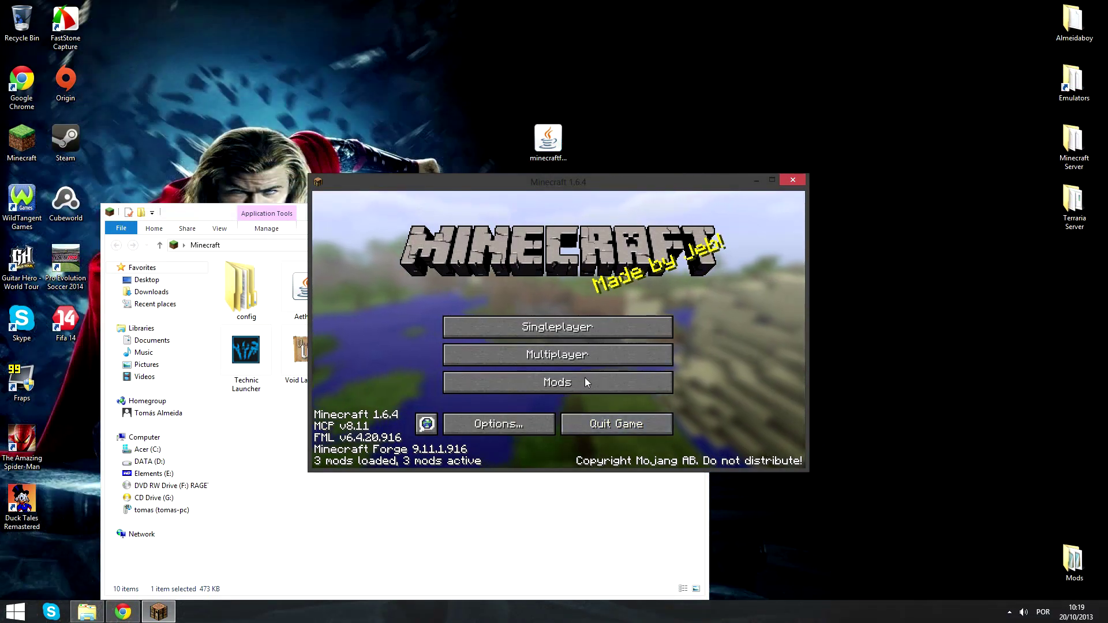
Check the game's list of loaded mods, return to the main screen and quit Minecraft.
{"action": "left_click", "coordinate": [583, 380]}
{"action": "left_click", "coordinate": [587, 444]}
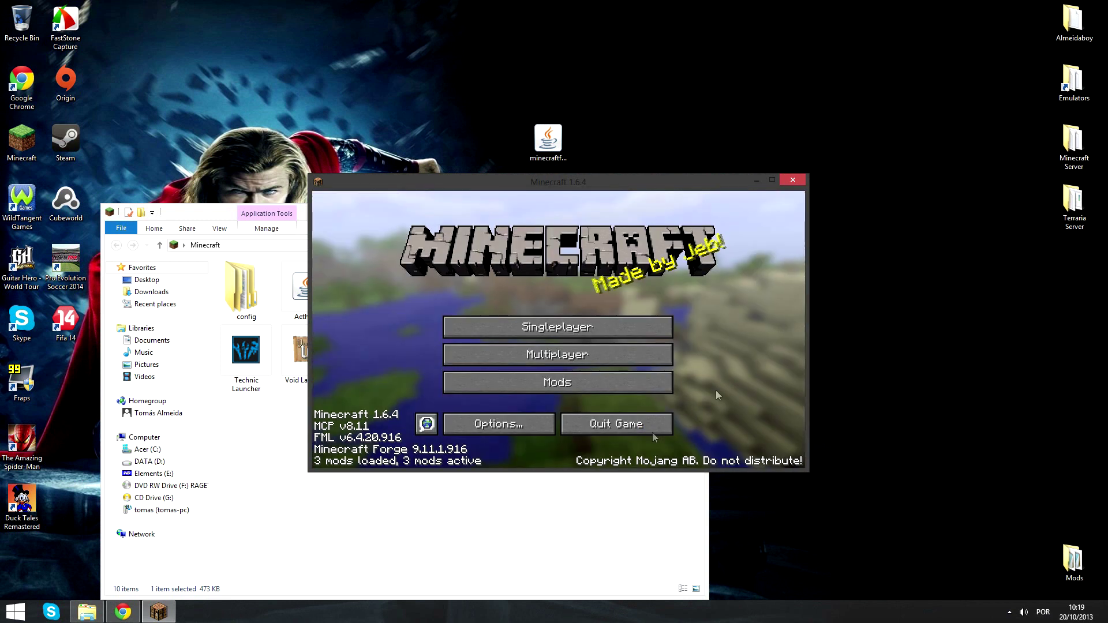
{"action": "left_click", "coordinate": [645, 424]}
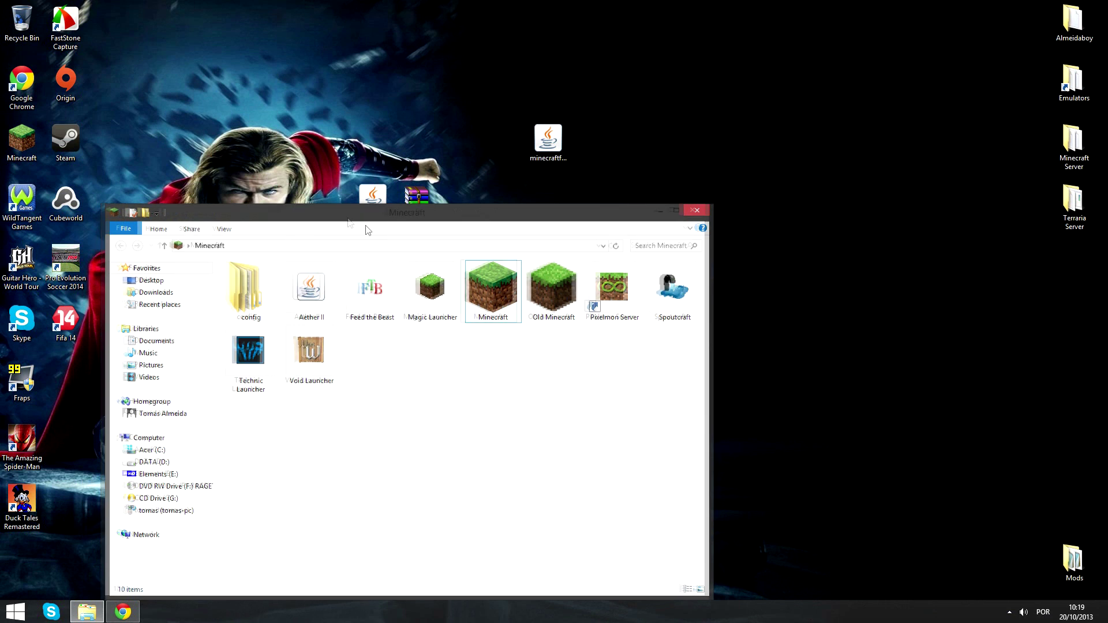
Go to %appdata% in the Minecraft folder window and open the .minecraft folder.
{"action": "left_click_drag", "start_coordinate": [366, 230], "coordinate": [485, 280]}
{"action": "left_click", "coordinate": [473, 296]}
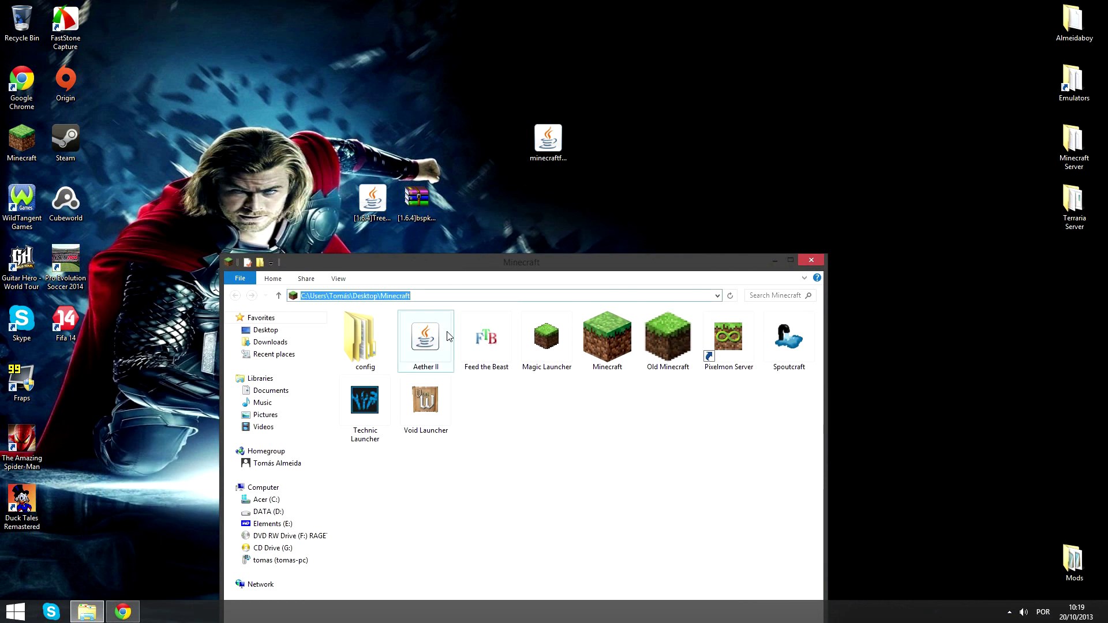
{"action": "type", "text": "%"}
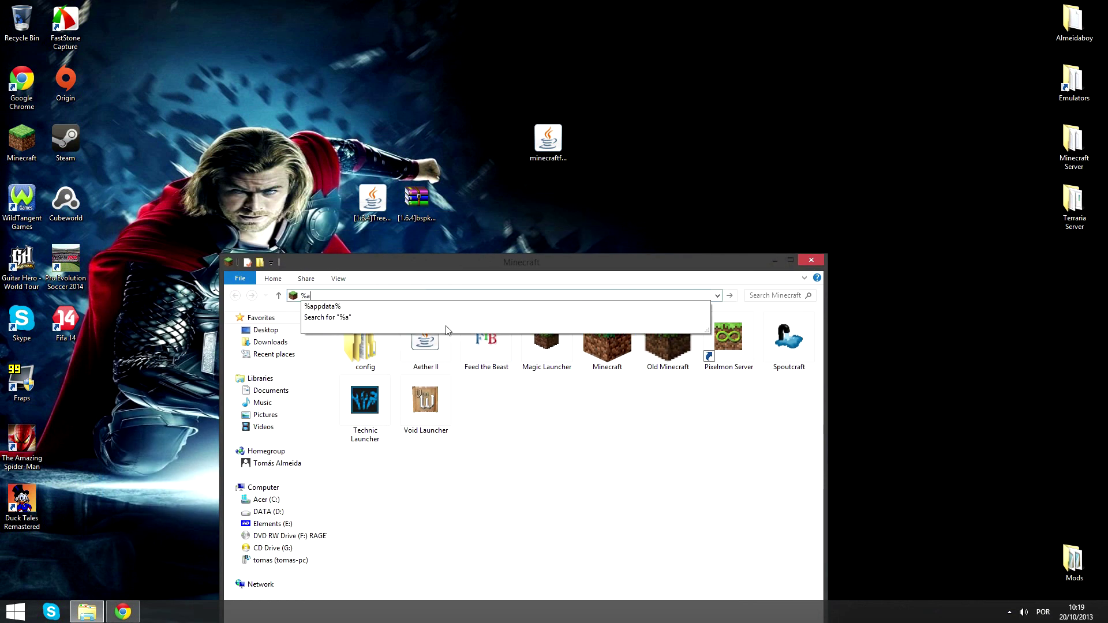
{"action": "type", "text": "appda"}
{"action": "key", "text": "Down"}
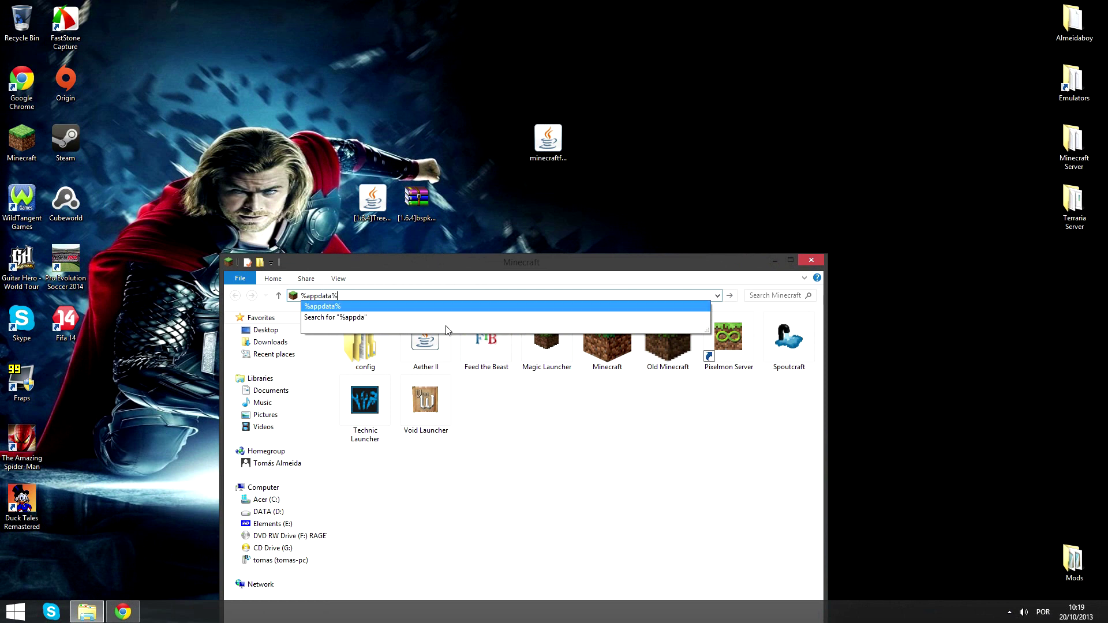
{"action": "key", "text": "Return"}
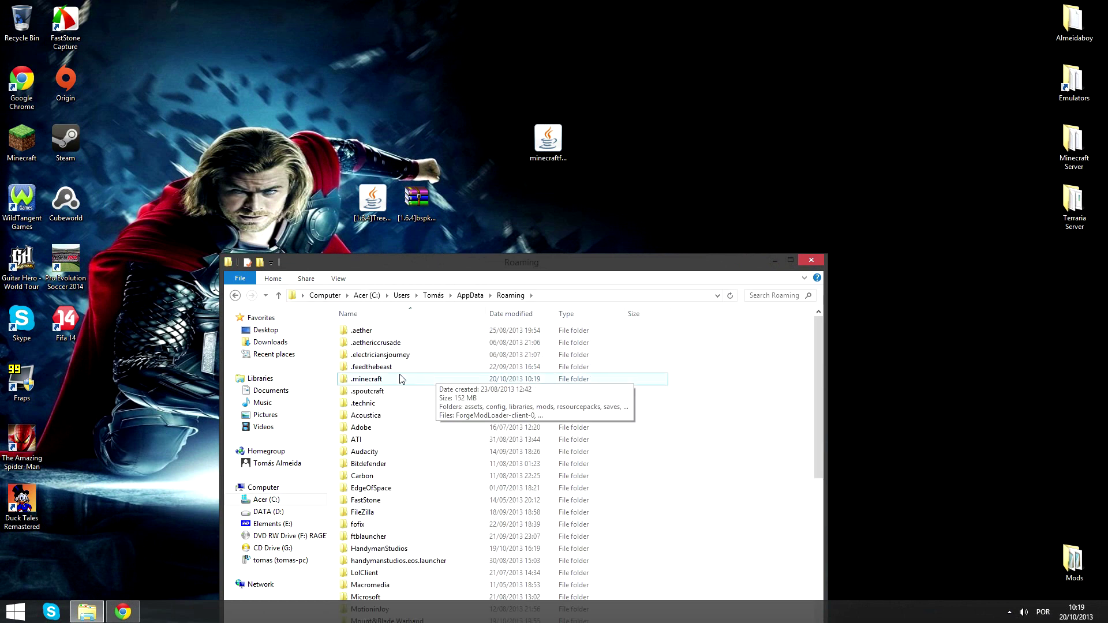
{"action": "double_click", "coordinate": [401, 378]}
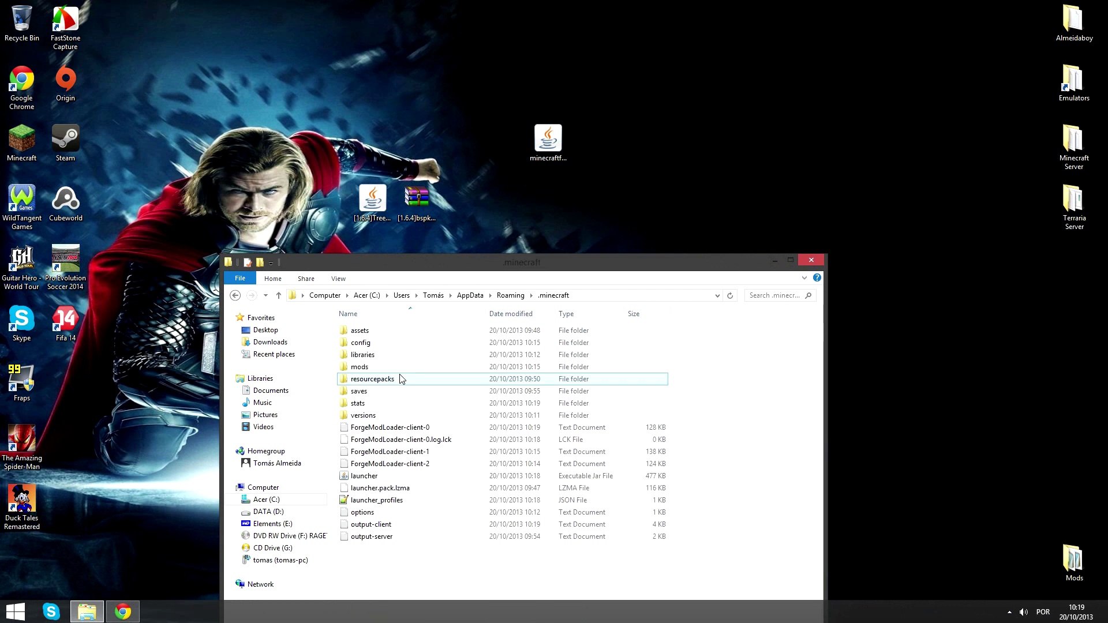
Open the mods folder in .minecraft and move the bspkrsCore and TreeCapitator files from the desktop into it.
{"action": "double_click", "coordinate": [359, 366]}
{"action": "left_click", "coordinate": [426, 203]}
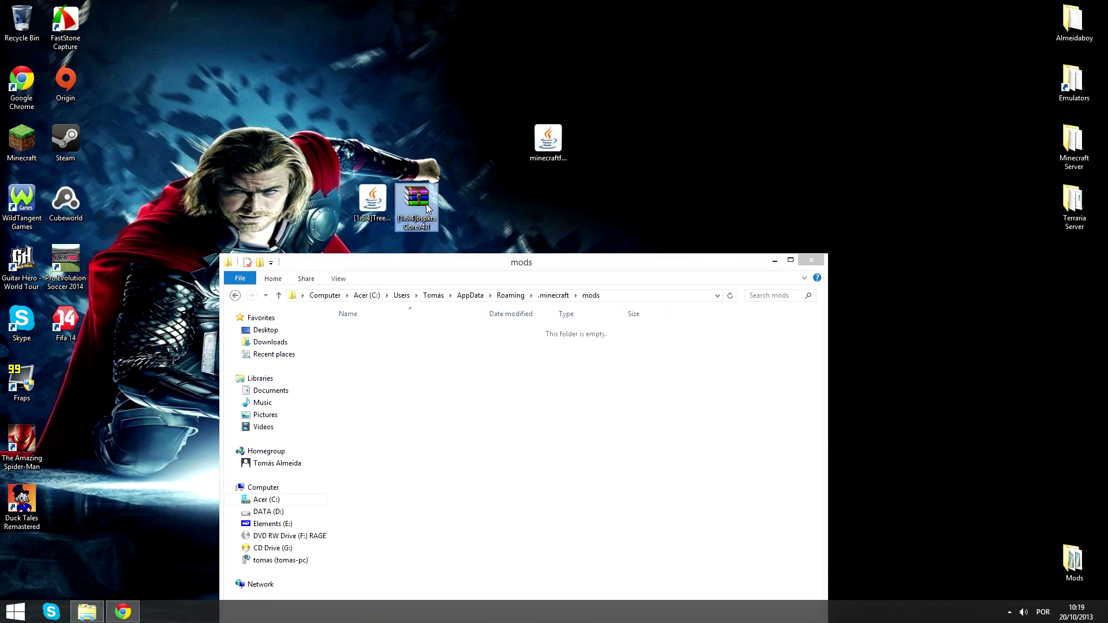
{"action": "left_click_drag", "start_coordinate": [415, 201], "coordinate": [495, 365]}
{"action": "left_click_drag", "start_coordinate": [372, 199], "coordinate": [364, 280]}
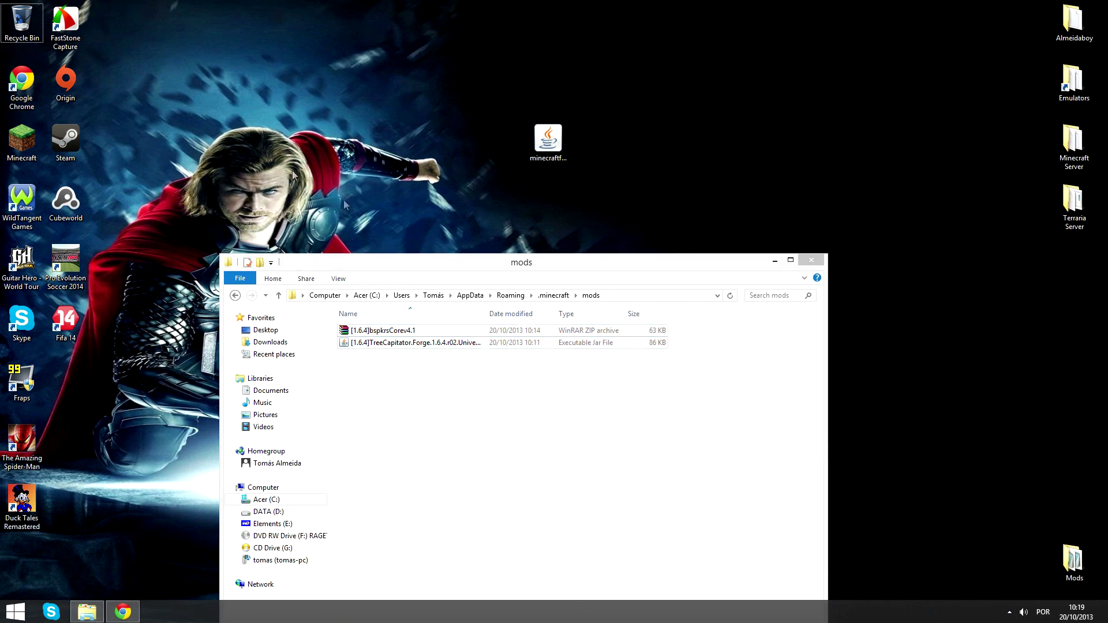
{"action": "left_click", "coordinate": [748, 359]}
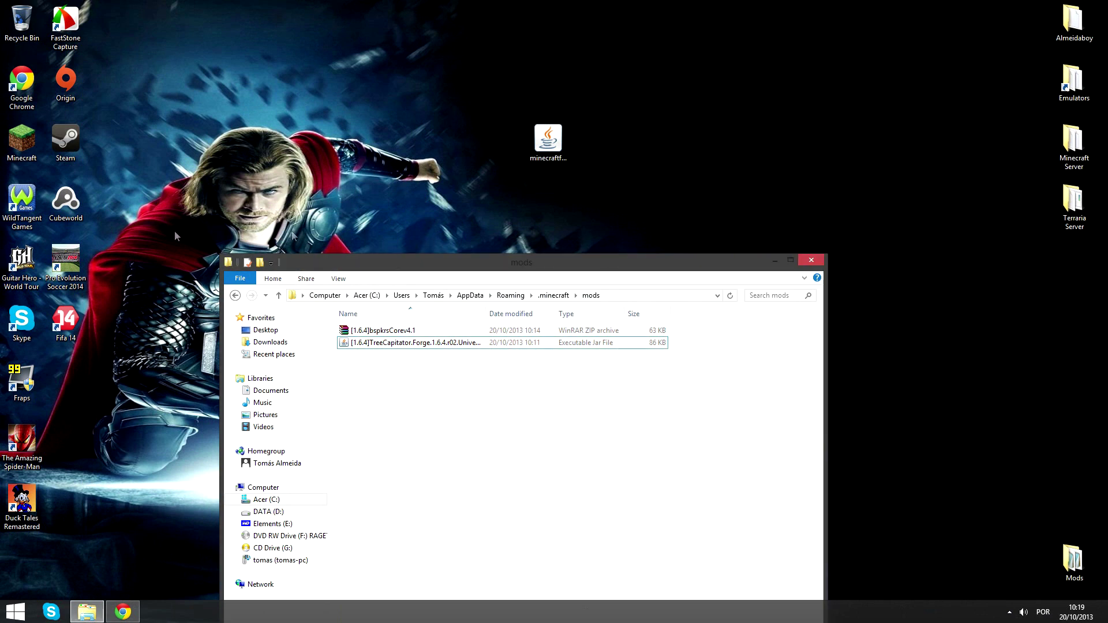
Open the Minecraft launcher from the desktop's Minecraft folder, close that folder window and start the game with the Forge profile.
{"action": "double_click", "coordinate": [21, 139]}
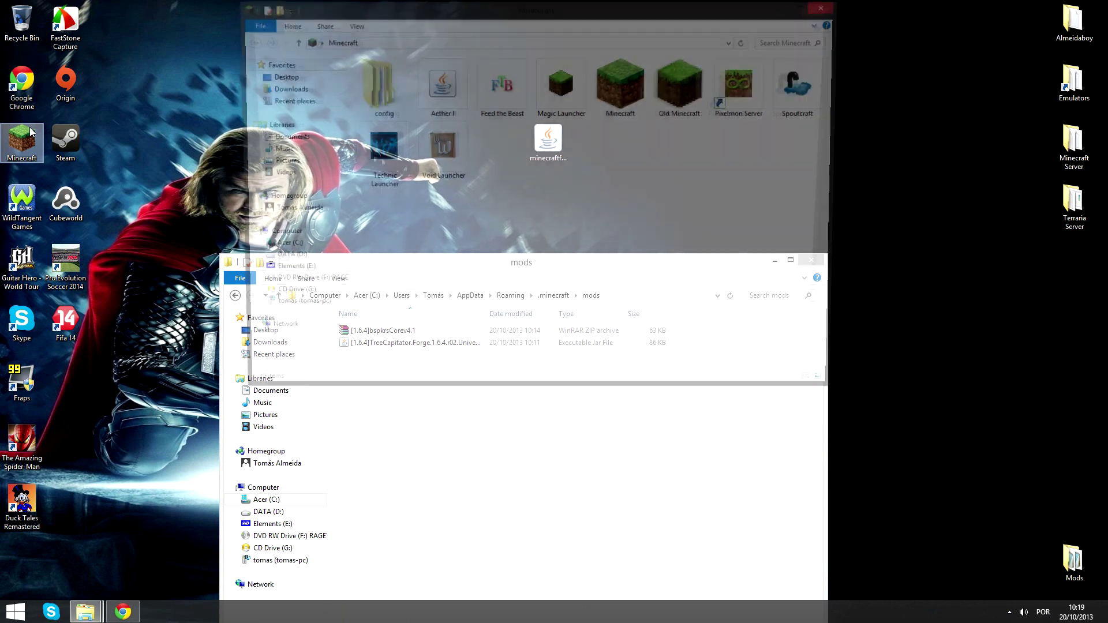
{"action": "left_click", "coordinate": [632, 106]}
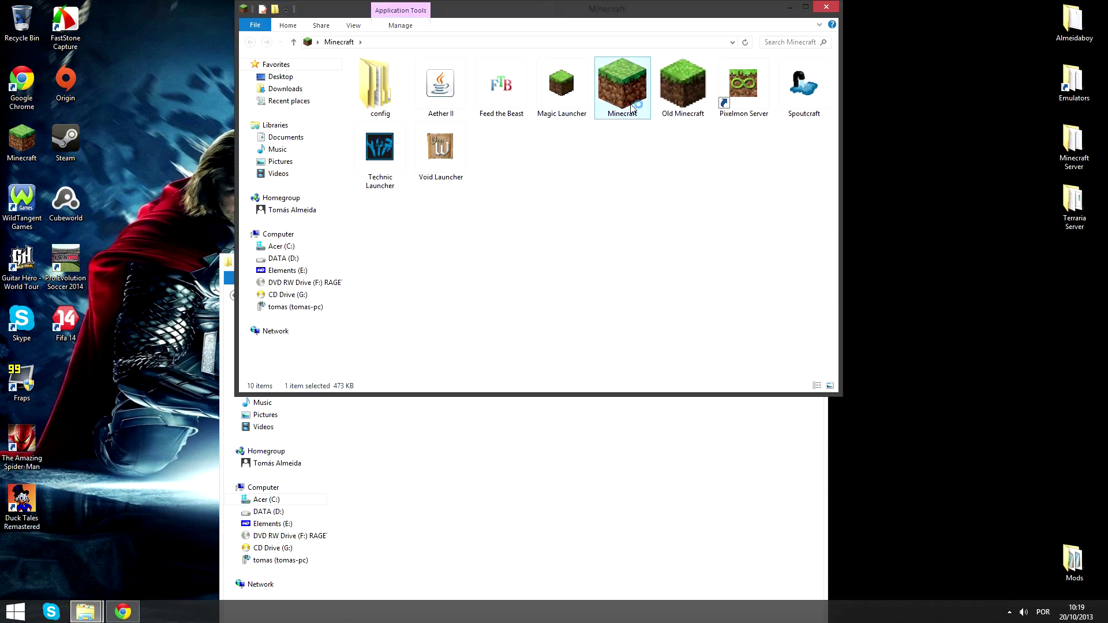
{"action": "left_click", "coordinate": [830, 7]}
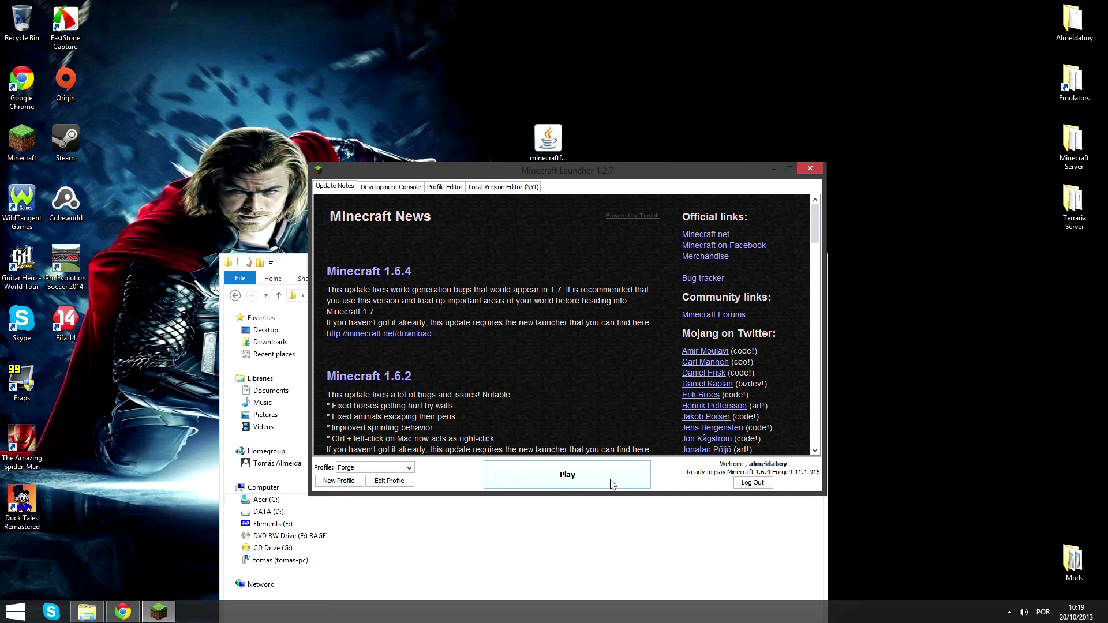
{"action": "left_click", "coordinate": [551, 472]}
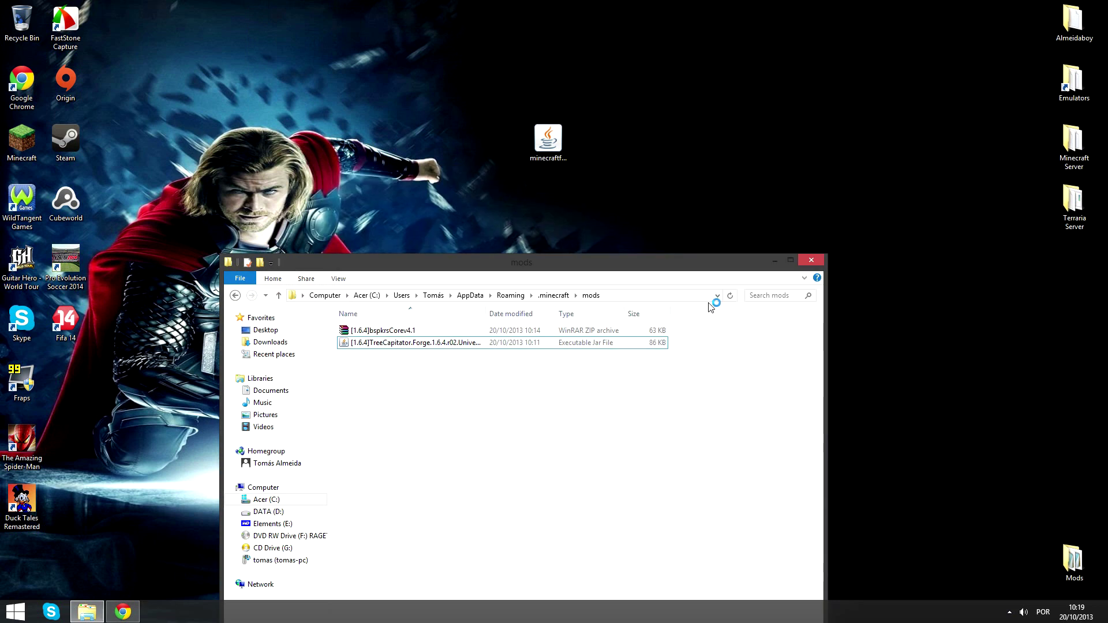
Close the mods folder window and move the Forge installer from the desktop to the Recycle Bin.
{"action": "left_click", "coordinate": [808, 262]}
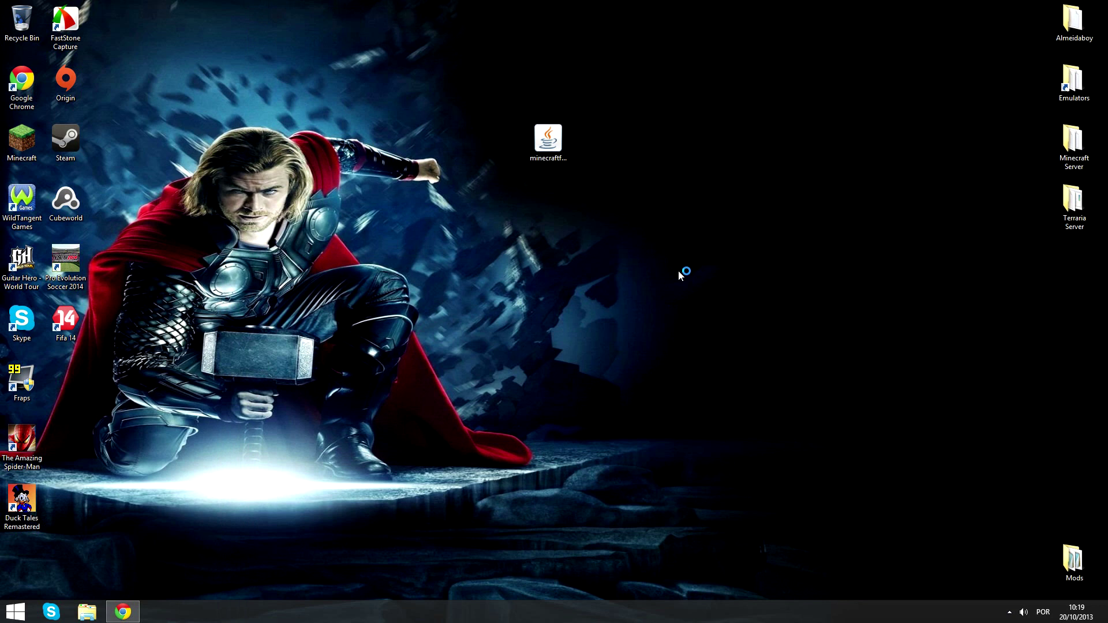
{"action": "left_click_drag", "start_coordinate": [537, 146], "coordinate": [22, 21]}
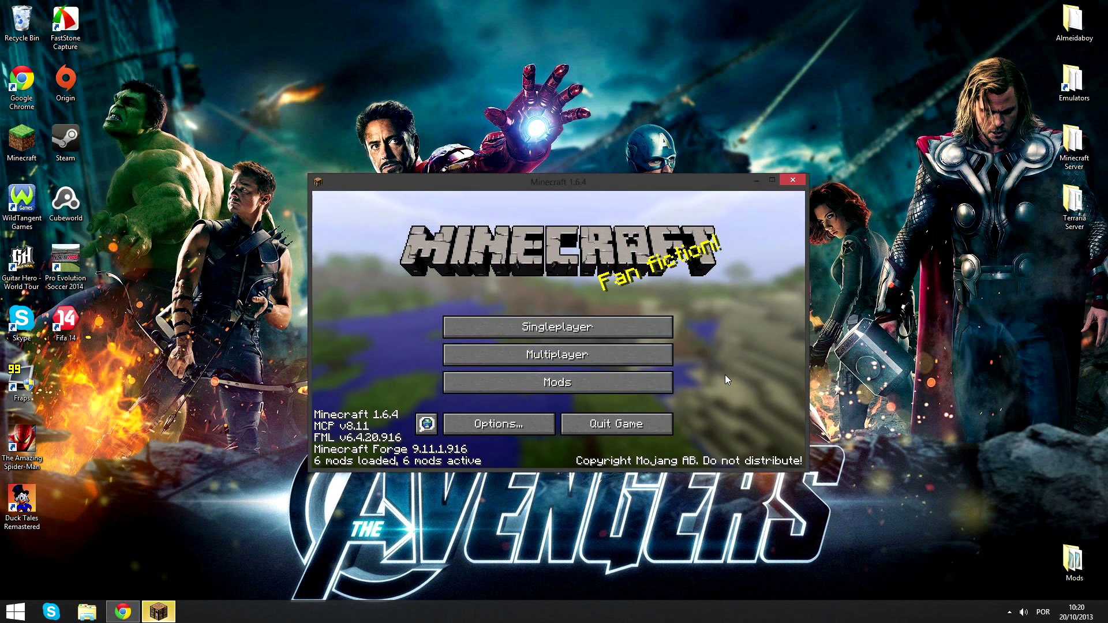
Check the bspkrsCore and Treecapitator entries in the game's mod list and return to the main screen.
{"action": "left_click", "coordinate": [582, 384]}
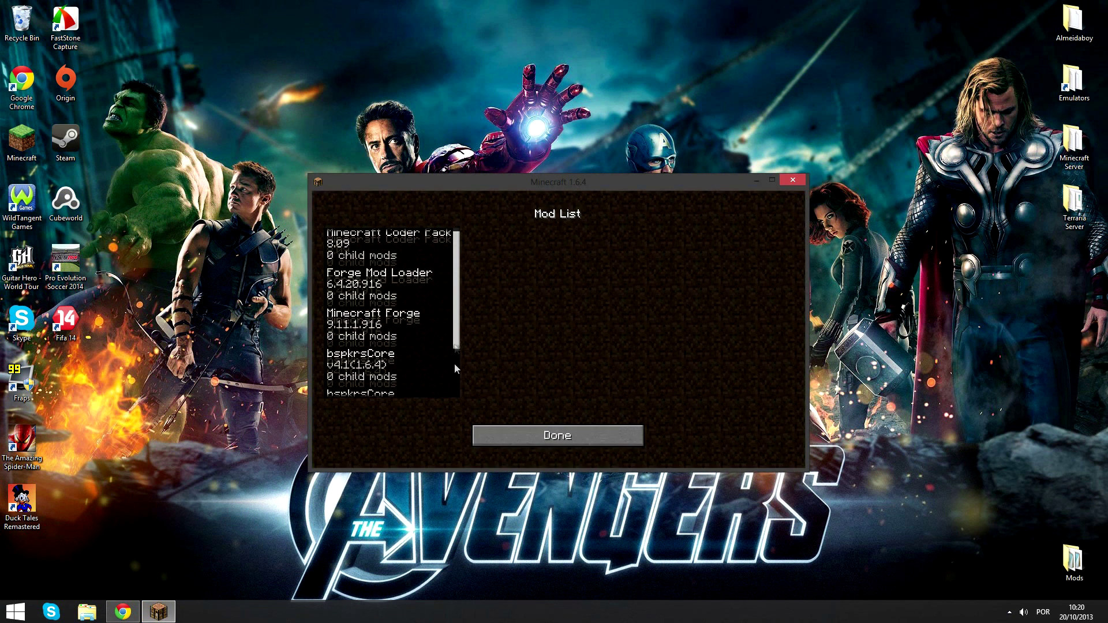
{"action": "scroll", "coordinate": [406, 339], "scroll_direction": "down", "scroll_amount": 3}
{"action": "left_click", "coordinate": [438, 351]}
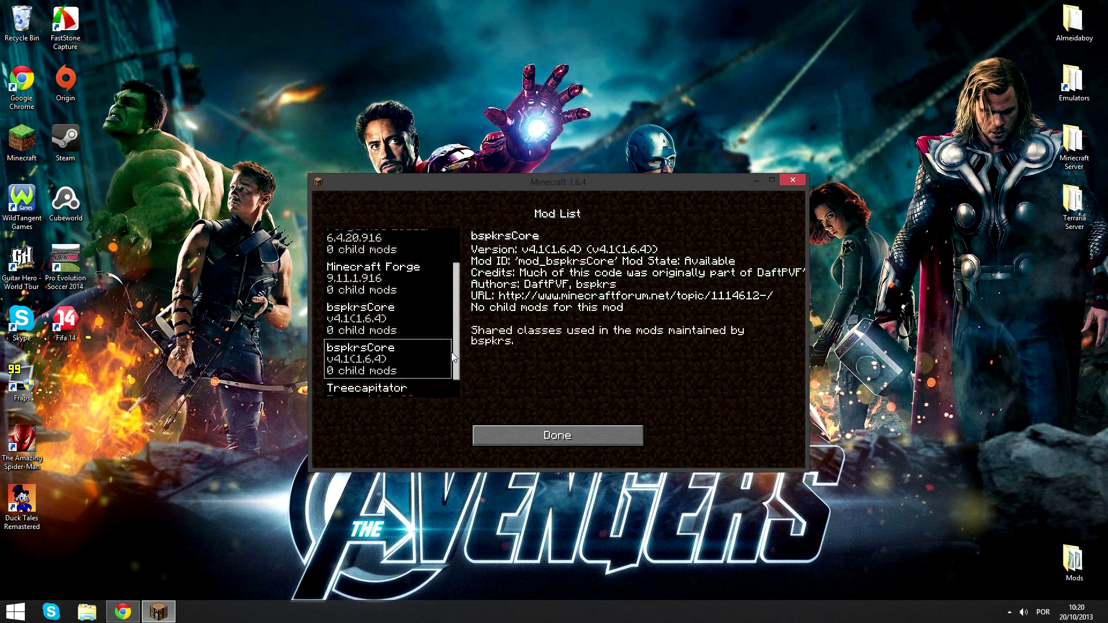
{"action": "scroll", "coordinate": [404, 323], "scroll_direction": "down", "scroll_amount": 2}
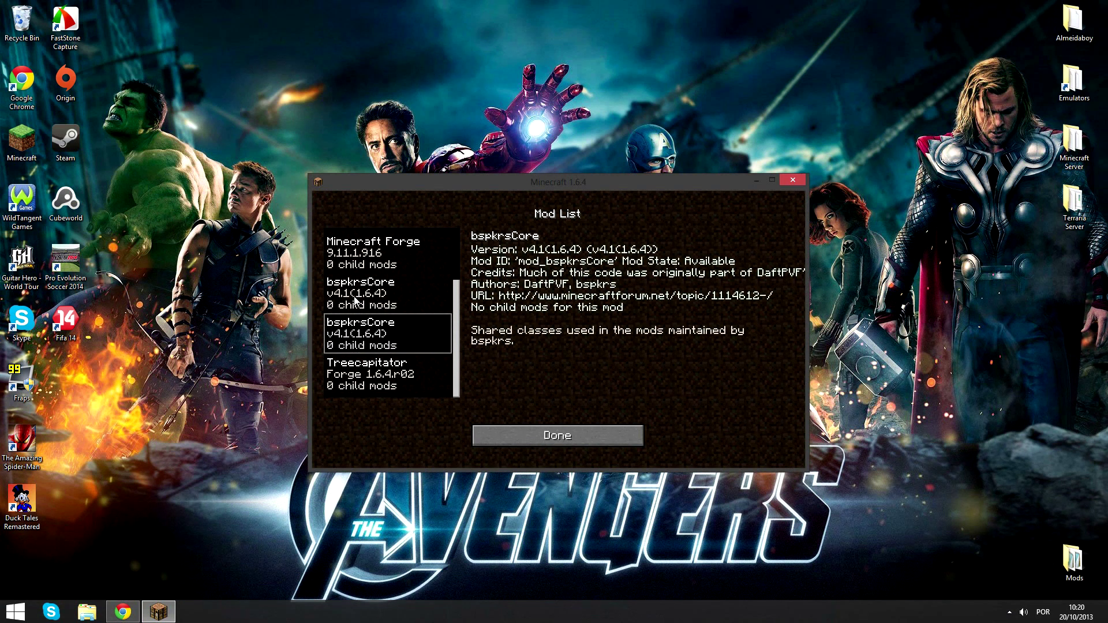
{"action": "left_click", "coordinate": [379, 368]}
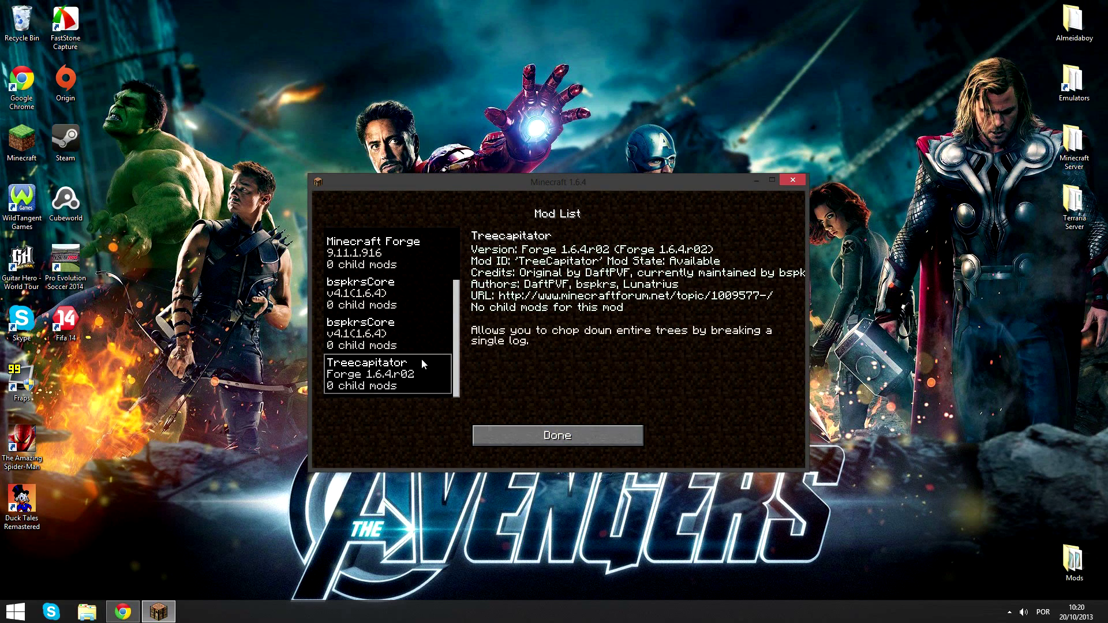
{"action": "left_click", "coordinate": [590, 434]}
Create a new singleplayer world named New World in Survival mode.
{"action": "left_click", "coordinate": [583, 331]}
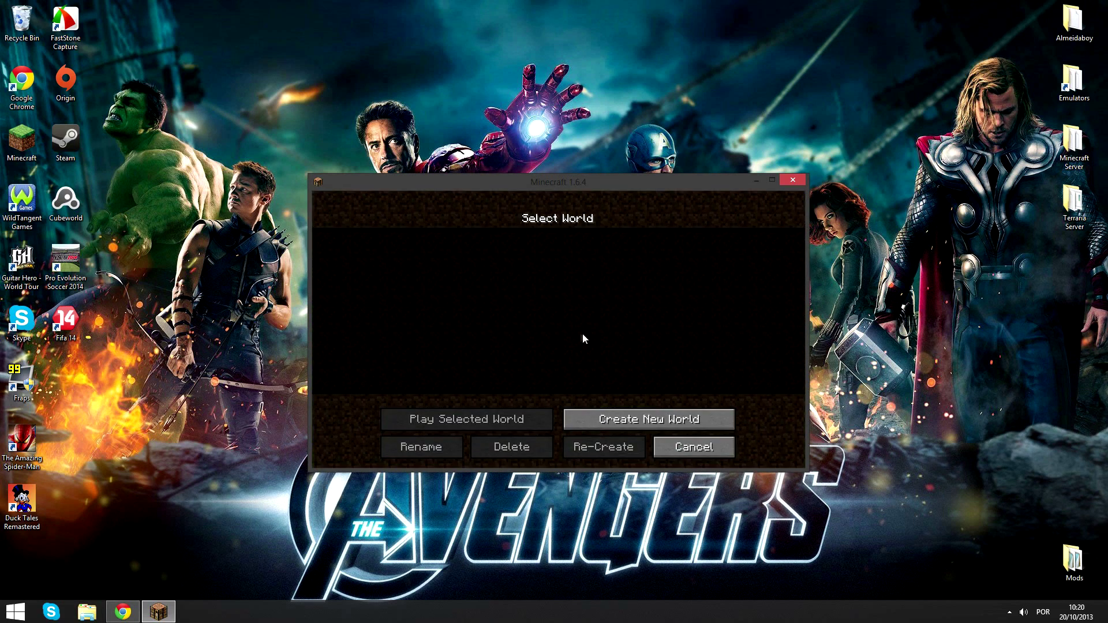
{"action": "left_click", "coordinate": [617, 419]}
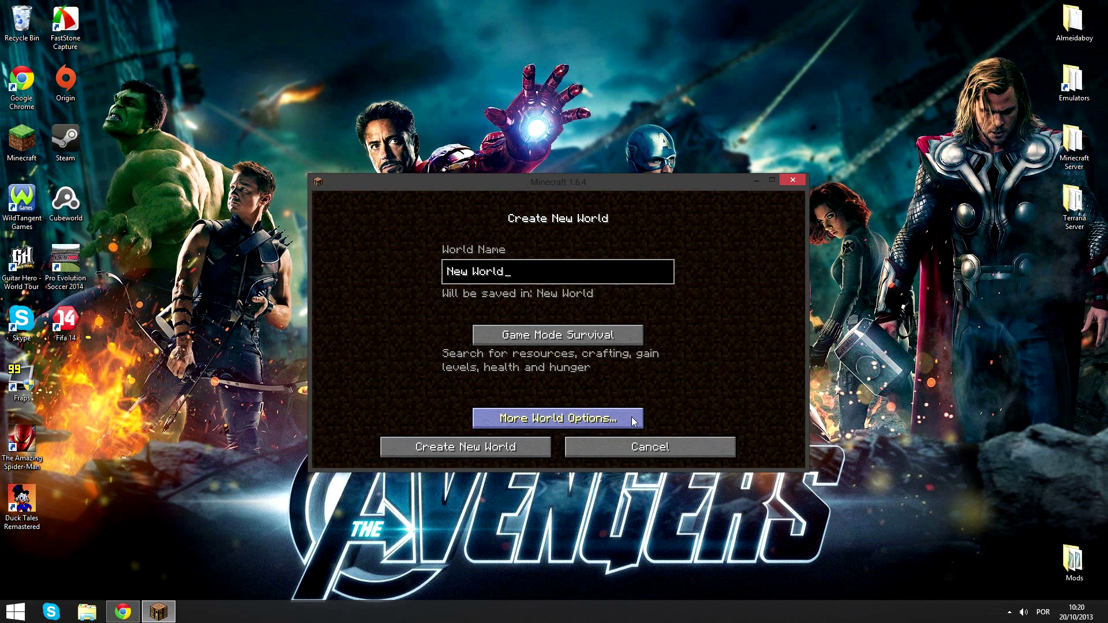
{"action": "left_click", "coordinate": [510, 447]}
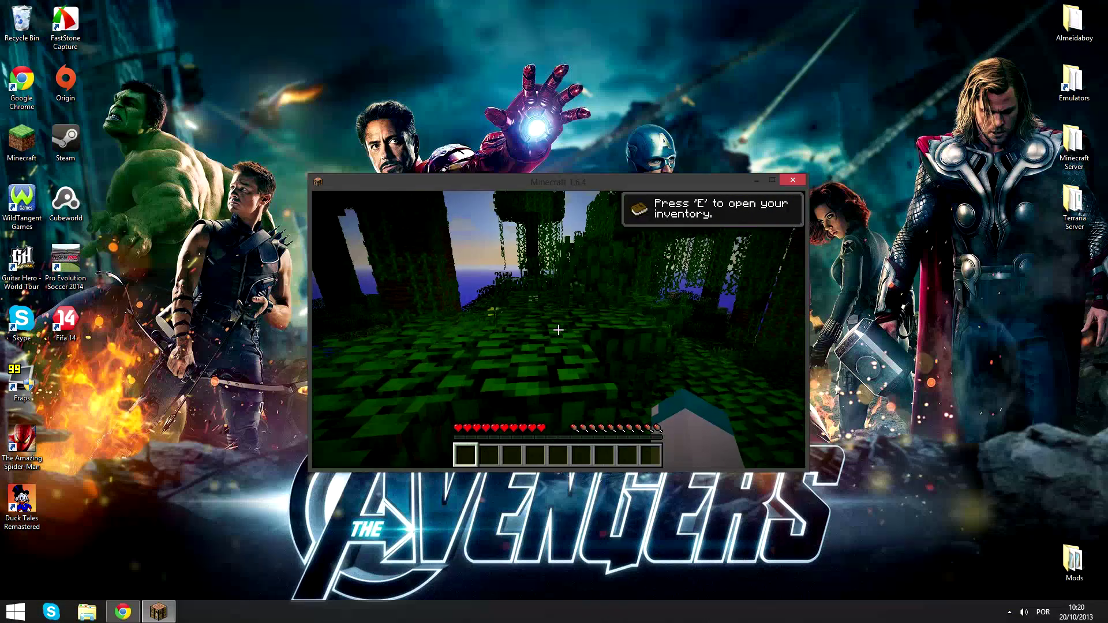
Walk to a nearby jungle tree and gather jungle wood from its trunk by hand.
{"action": "key", "text": "w"}
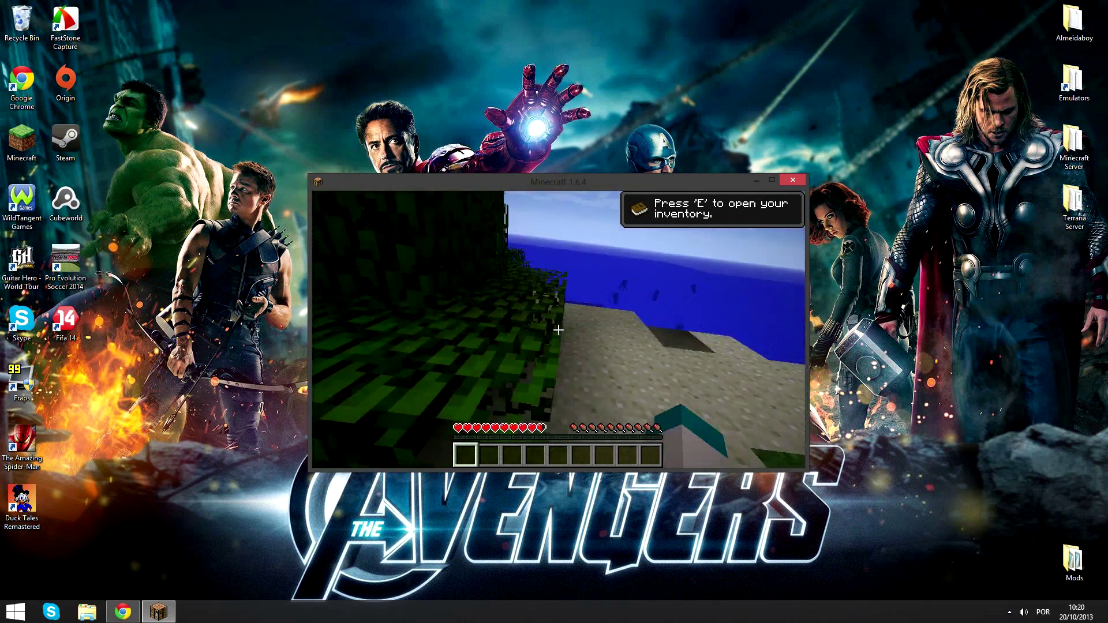
{"action": "key", "text": "w"}
{"action": "left_click", "coordinate": [558, 330]}
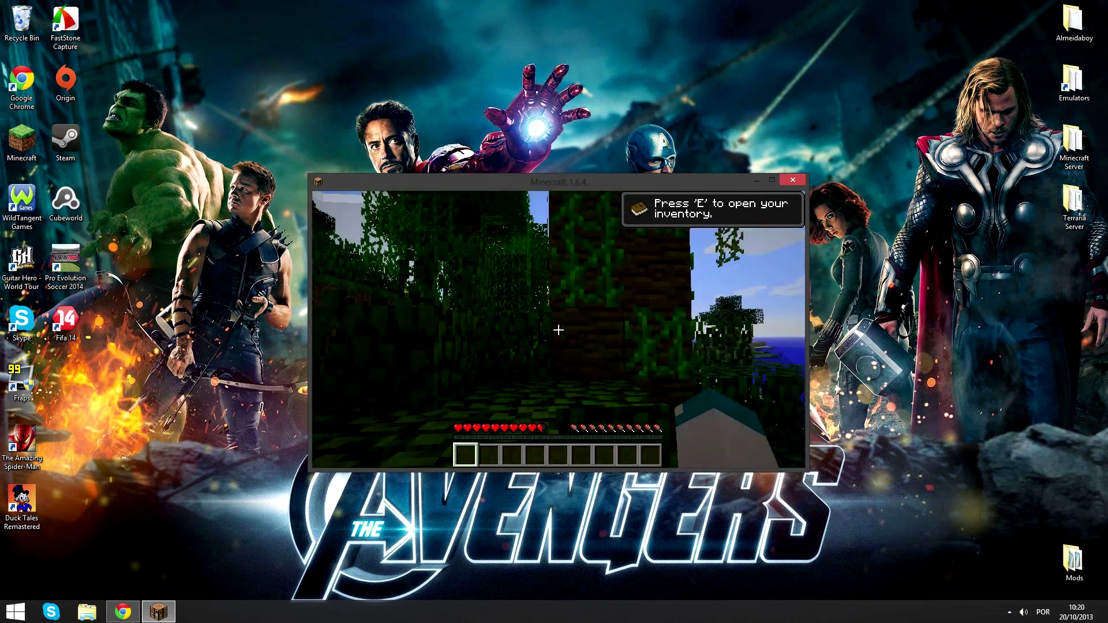
{"action": "left_click", "coordinate": [557, 330]}
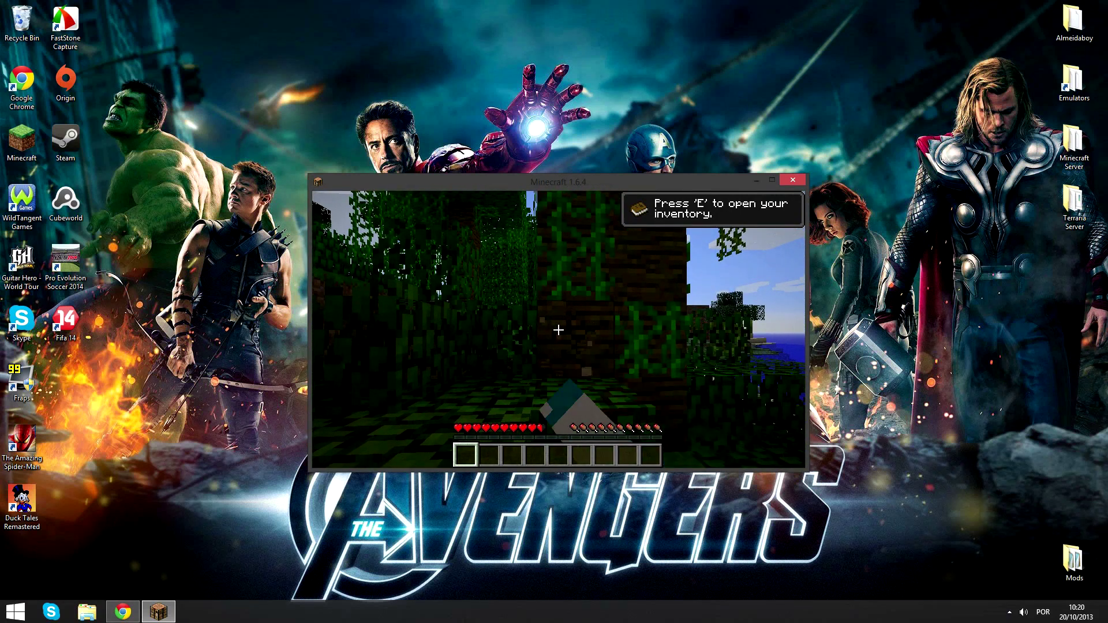
{"action": "left_click", "coordinate": [558, 330]}
{"action": "left_click", "coordinate": [558, 329]}
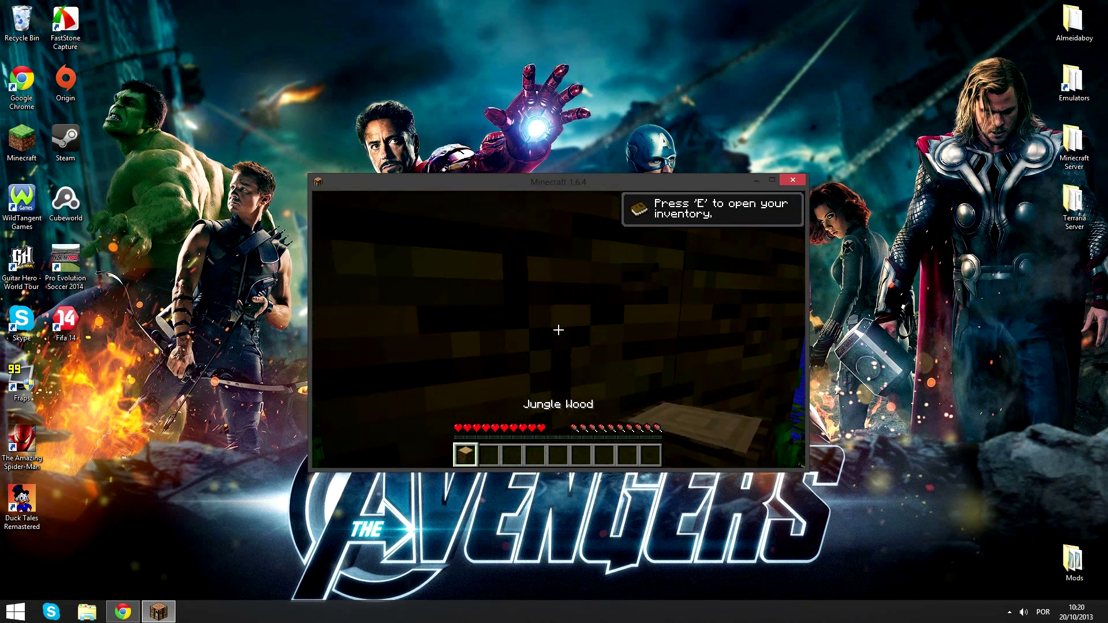
{"action": "left_click", "coordinate": [557, 330]}
{"action": "left_click", "coordinate": [558, 330]}
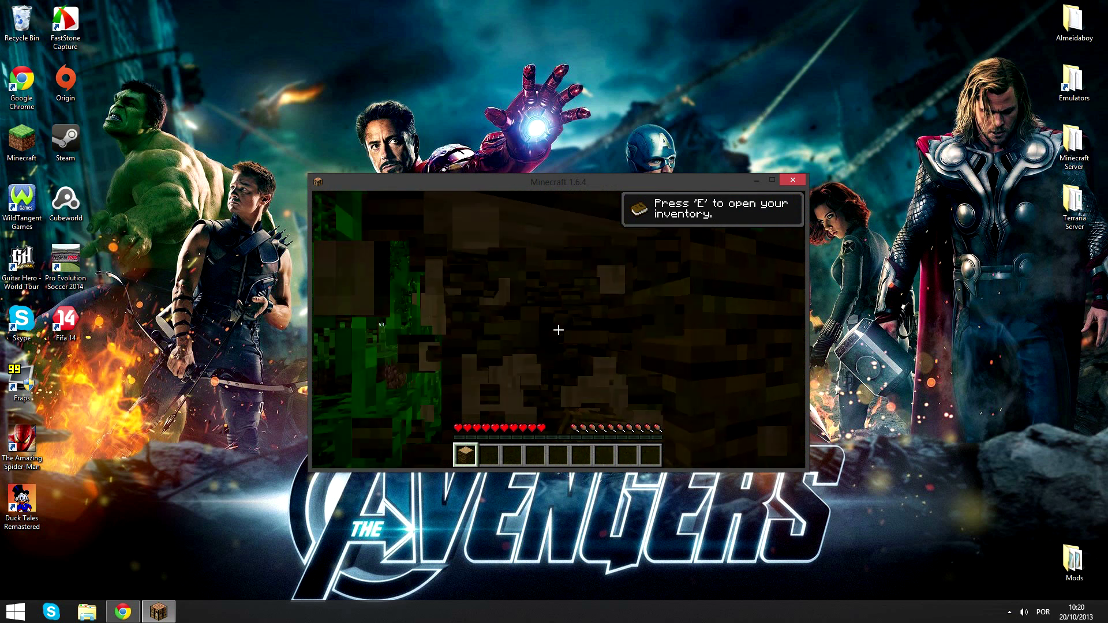
{"action": "scroll", "coordinate": [557, 329], "scroll_direction": "down", "scroll_amount": 2}
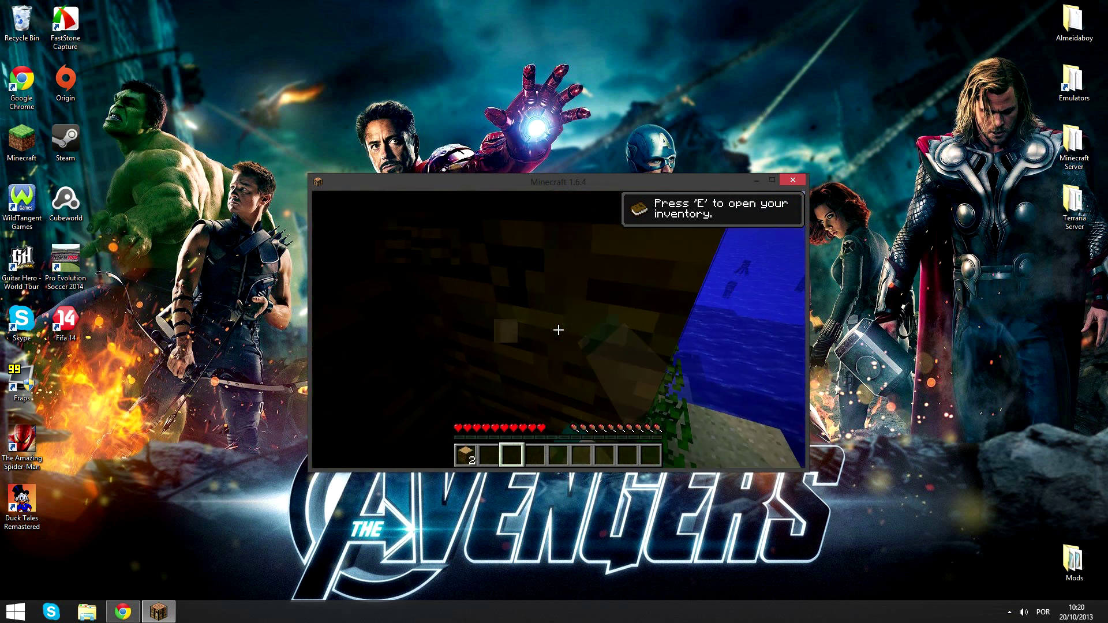
{"action": "left_click", "coordinate": [558, 329]}
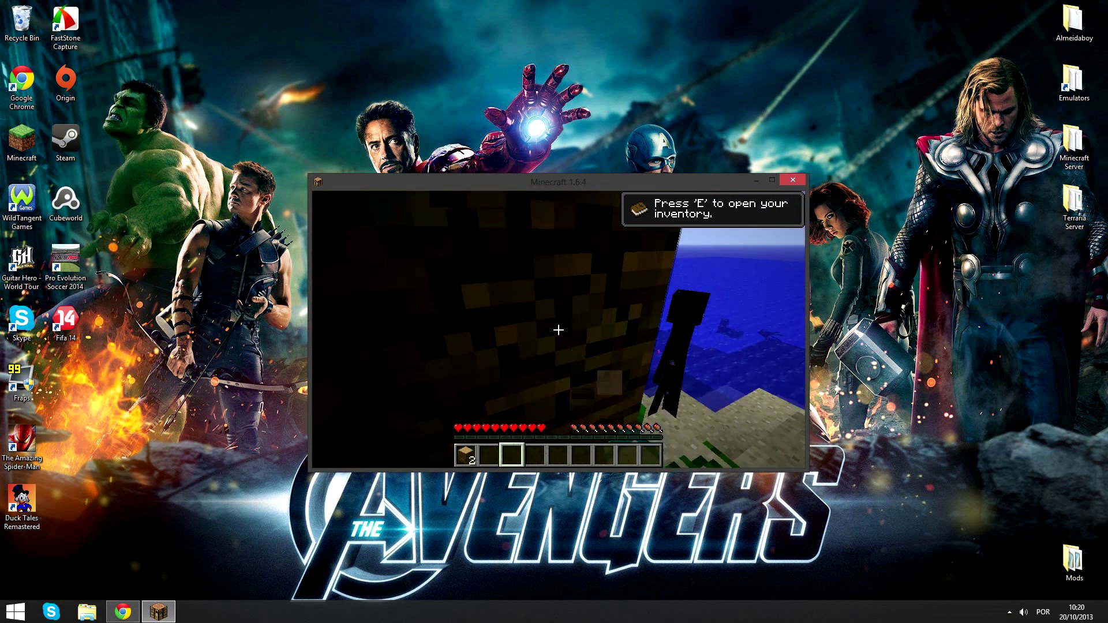
Craft a crafting table from four wood planks in the inventory grid and put it in the hotbar.
{"action": "key", "text": "e"}
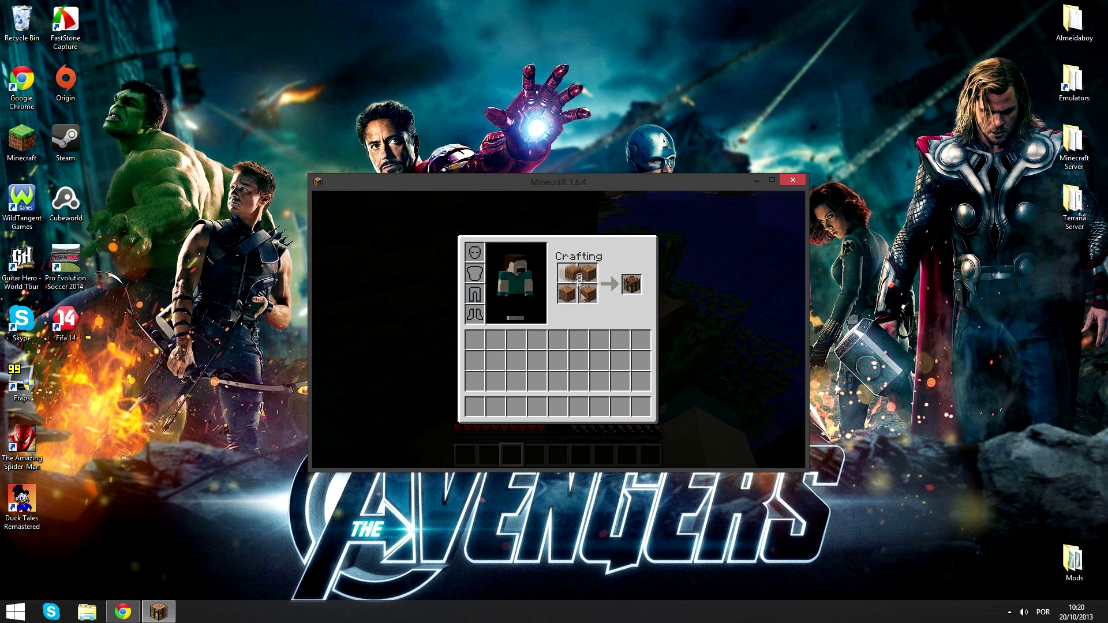
{"action": "left_click", "coordinate": [632, 293]}
{"action": "left_click", "coordinate": [536, 406]}
{"action": "key", "text": "e"}
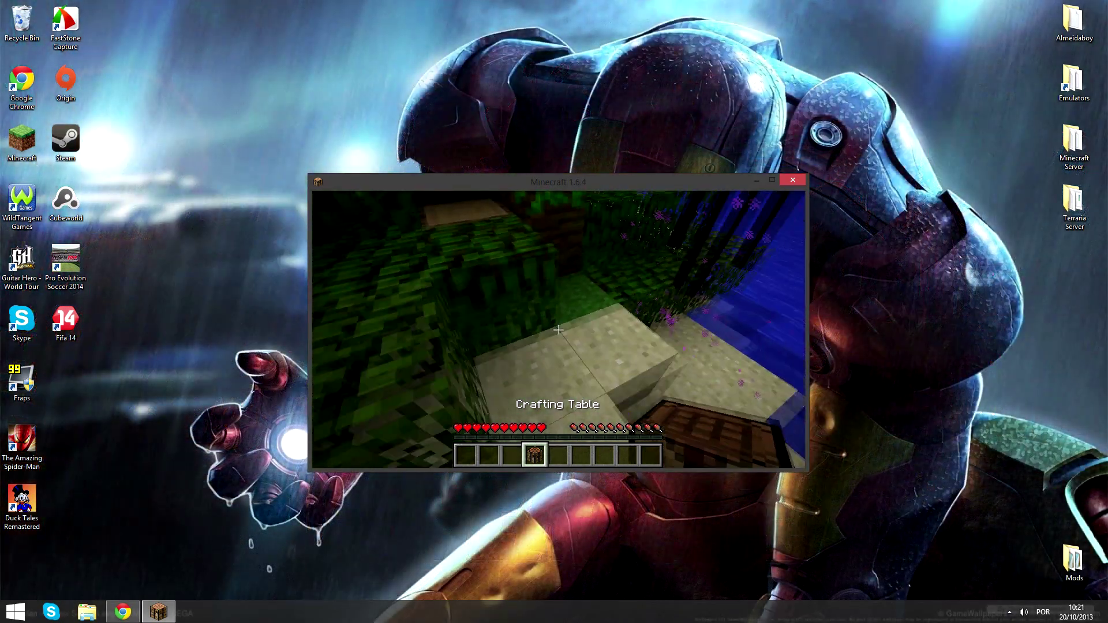
Place the crafting table, craft a wooden axe from planks and sticks on it, and put the axe in the hotbar.
{"action": "right_click", "coordinate": [558, 330]}
{"action": "right_click", "coordinate": [558, 329]}
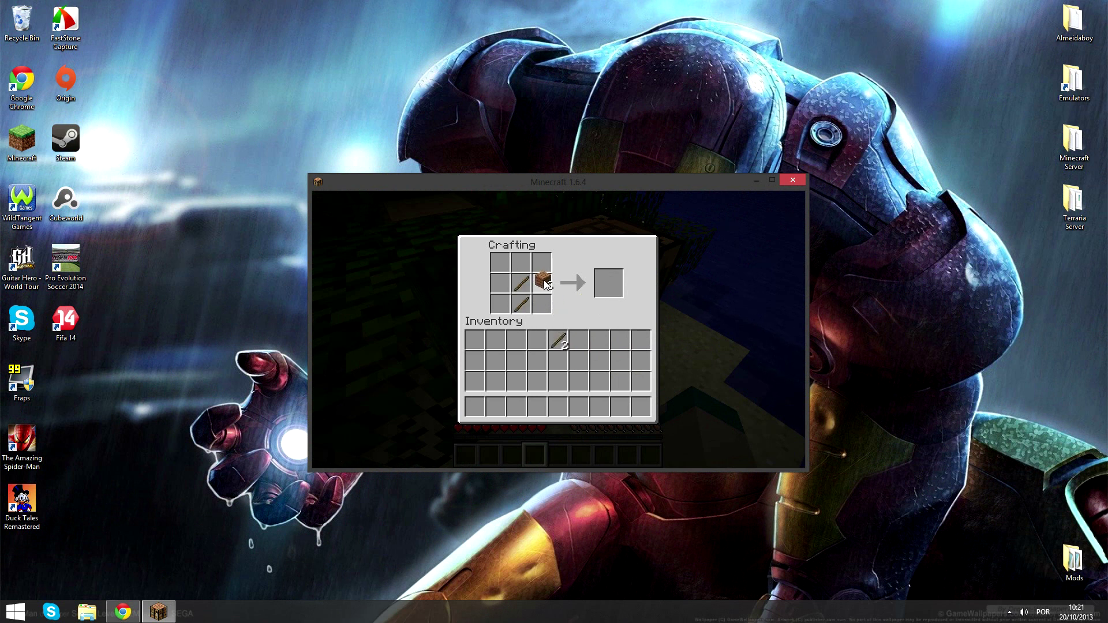
{"action": "left_click", "coordinate": [536, 346]}
{"action": "left_click", "coordinate": [608, 283]}
{"action": "left_click", "coordinate": [599, 407]}
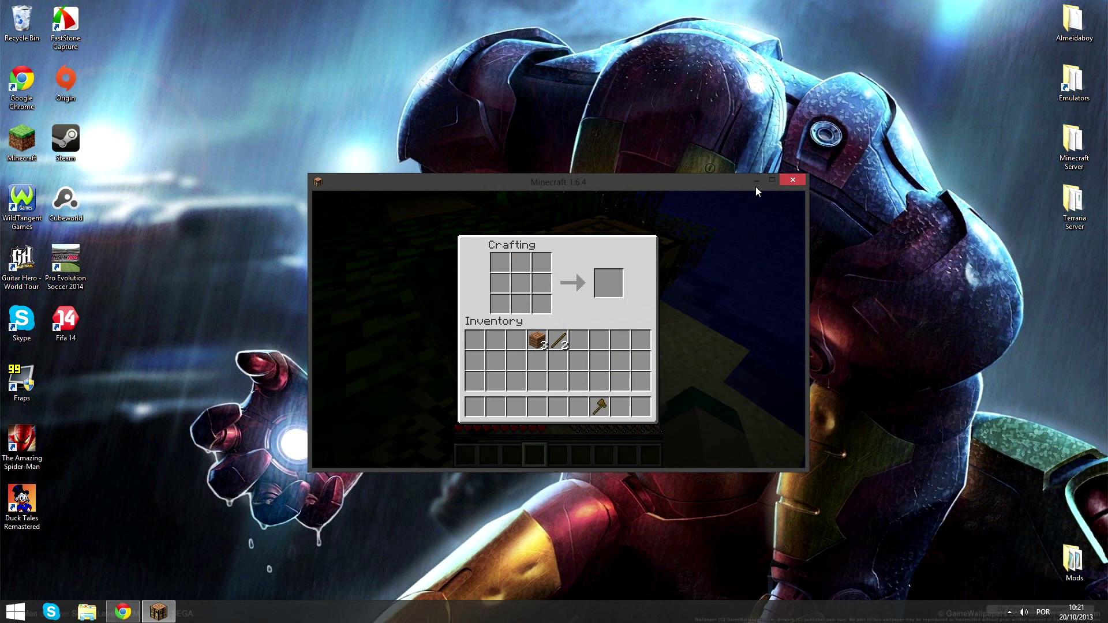
Maximize the game window, leave the crafting table and equip the wooden axe.
{"action": "left_click", "coordinate": [771, 179]}
{"action": "key", "text": "e"}
{"action": "scroll", "coordinate": [553, 307], "scroll_direction": "down", "scroll_amount": 3}
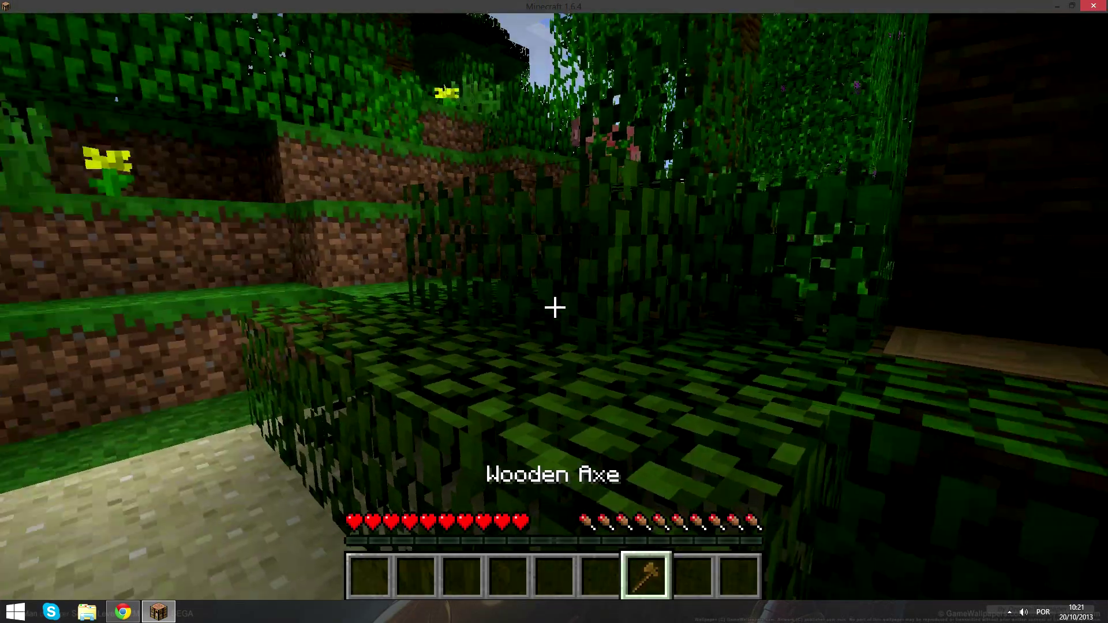
{"action": "scroll", "coordinate": [553, 307], "scroll_direction": "down", "scroll_amount": 1}
{"action": "scroll", "coordinate": [554, 307], "scroll_direction": "up", "scroll_amount": 1}
Walk to the thin jungle tree by the beach and chop its trunk with the wooden axe.
{"action": "key", "text": "w"}
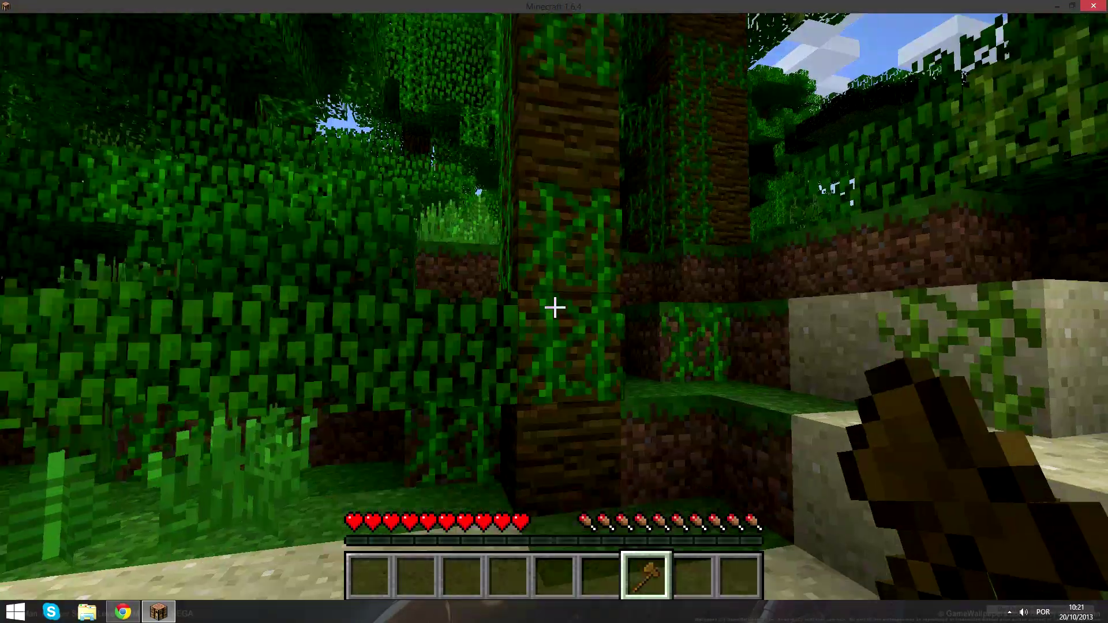
{"action": "left_click", "coordinate": [555, 307]}
{"action": "left_click_drag", "start_coordinate": [555, 307], "coordinate": [554, 307]}
Walk around the thick, vine-covered jungle tree and chop the base of its trunk with the wooden axe.
{"action": "key", "text": "w"}
{"action": "key", "text": "space"}
{"action": "key", "text": "w"}
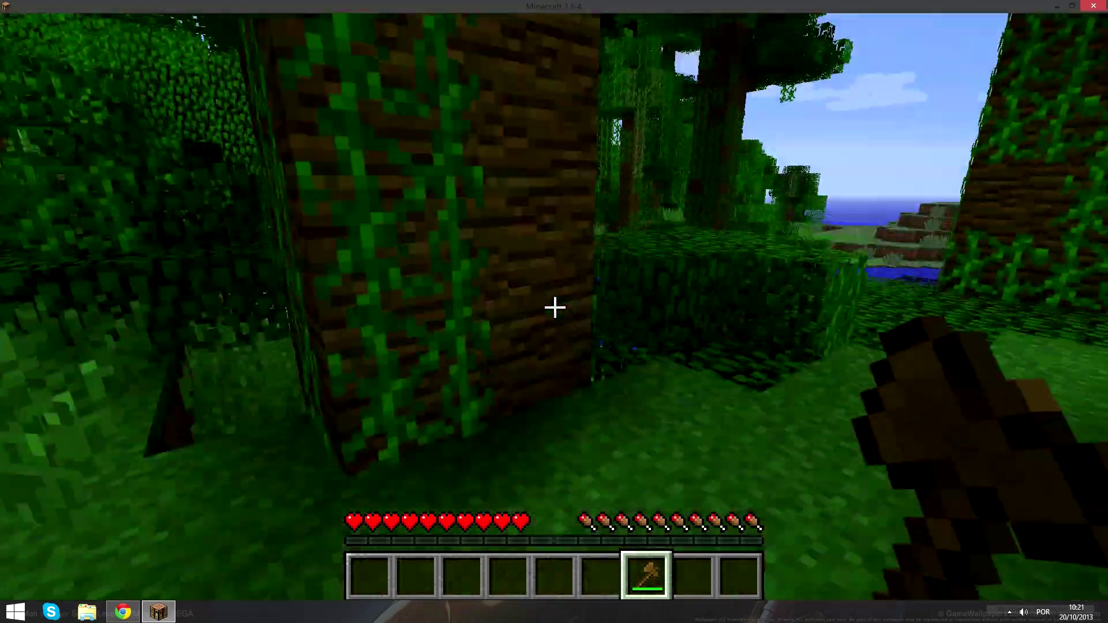
{"action": "key", "text": "w"}
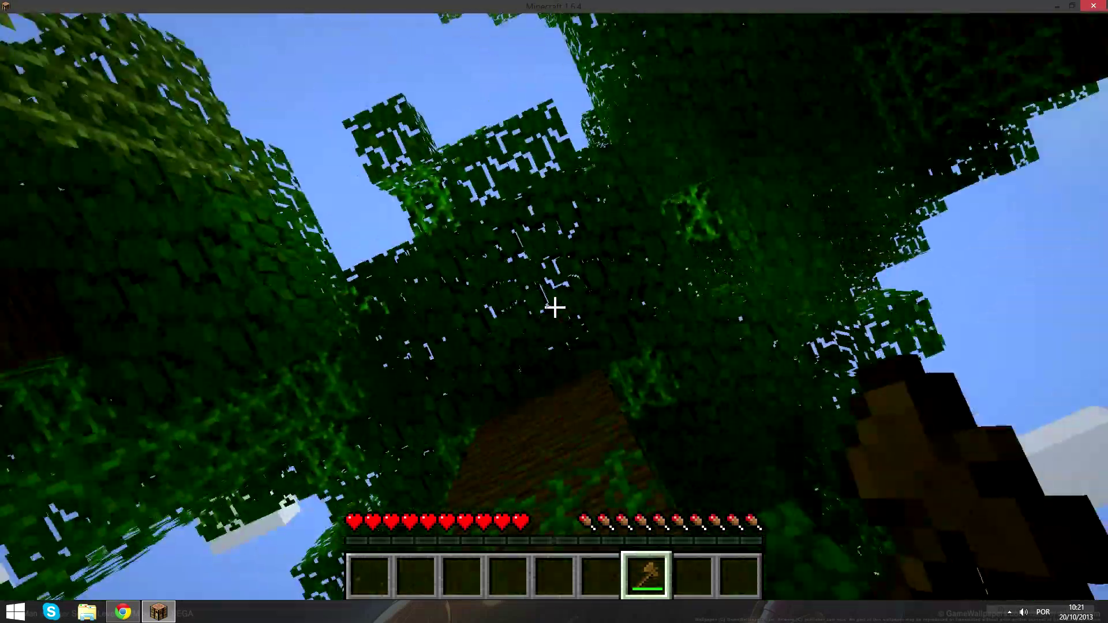
{"action": "key", "text": "d"}
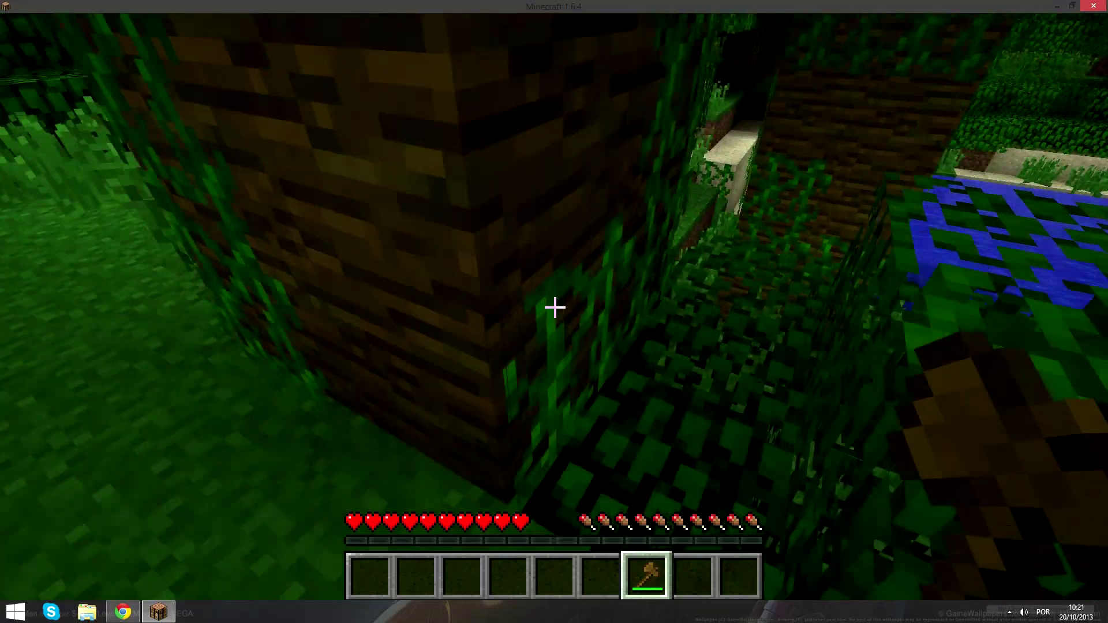
{"action": "key", "text": "a"}
{"action": "key", "text": "w"}
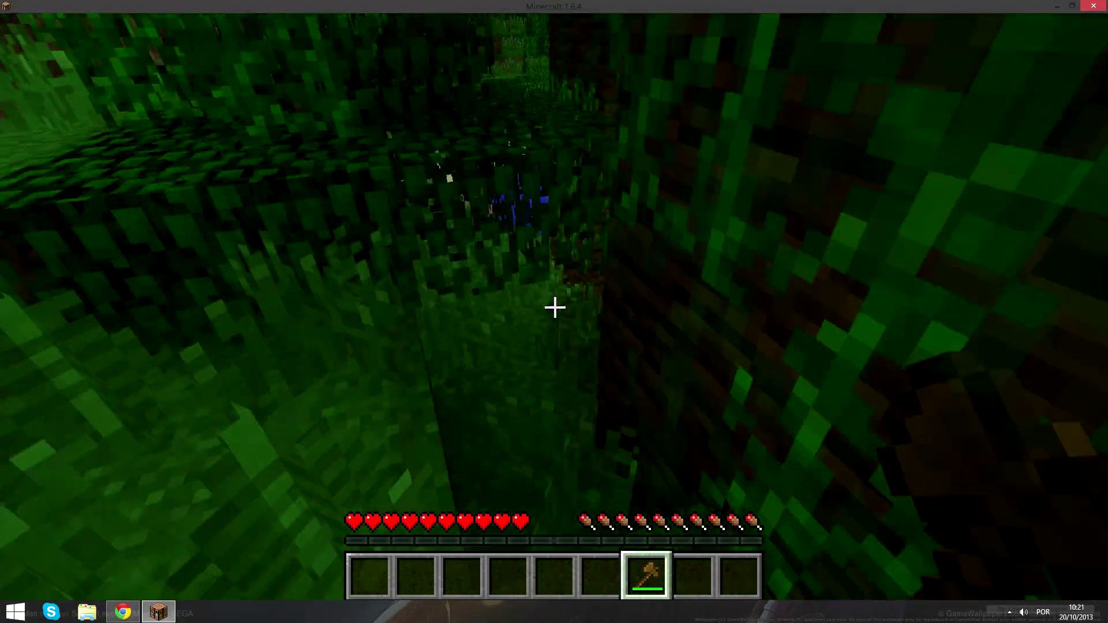
{"action": "scroll", "coordinate": [554, 308], "scroll_direction": "down", "scroll_amount": 1}
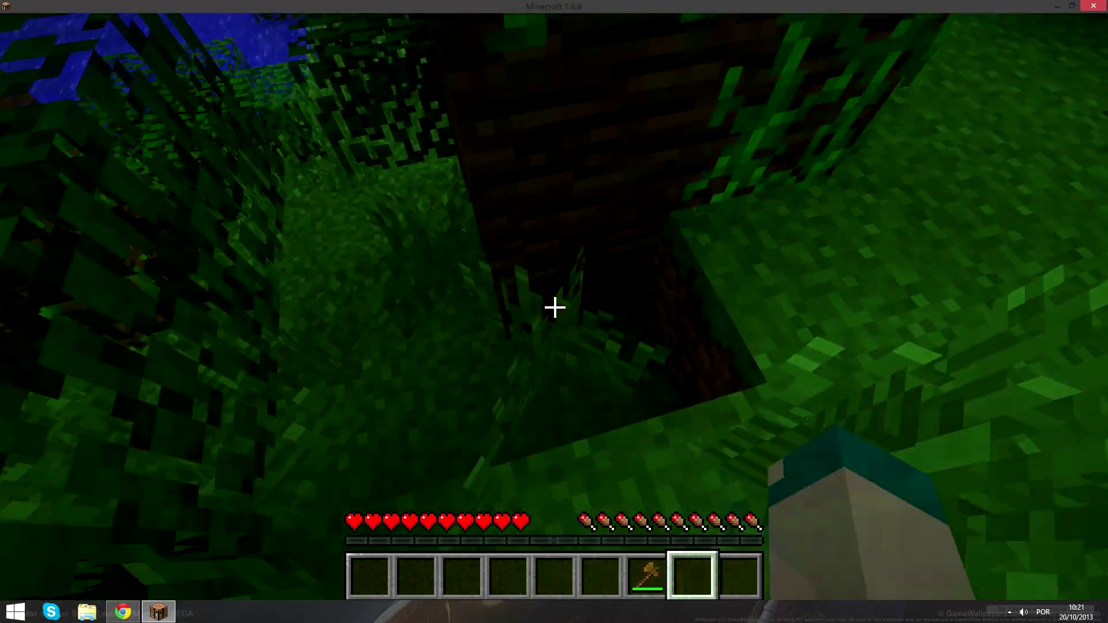
{"action": "scroll", "coordinate": [554, 307], "scroll_direction": "up", "scroll_amount": 1}
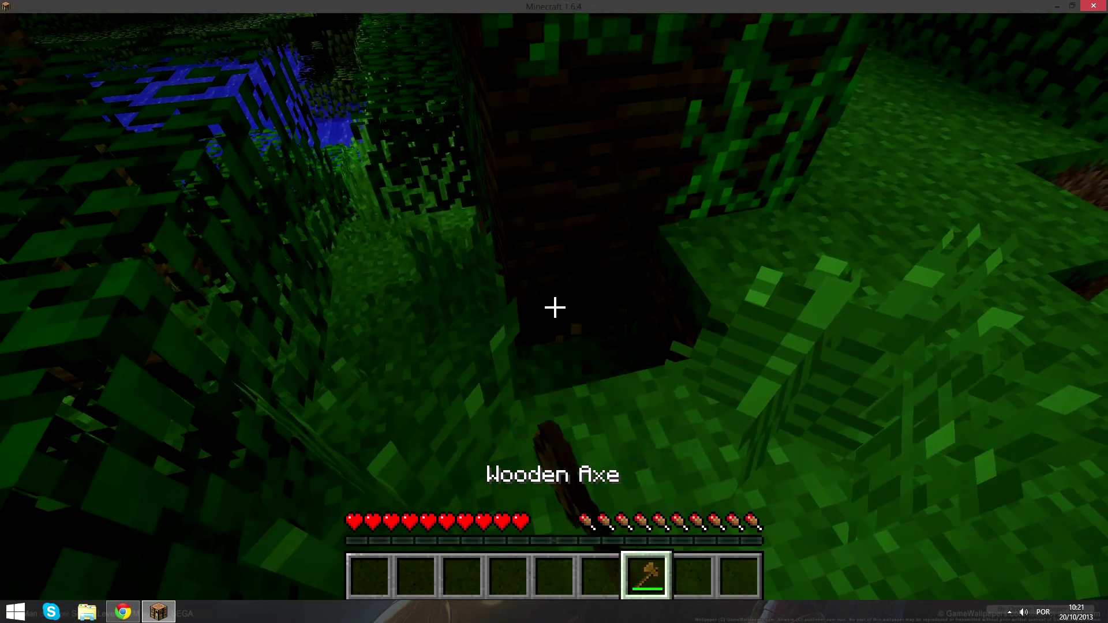
{"action": "left_click_drag", "start_coordinate": [555, 308], "coordinate": [555, 308]}
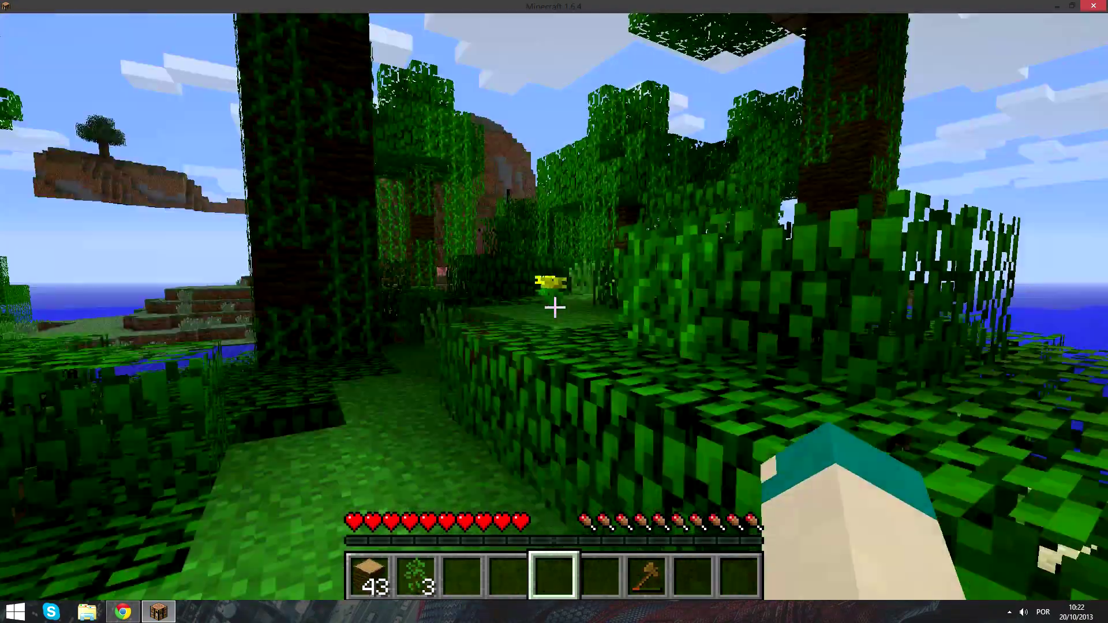
Walk out of the jungle to the sandy beach by the water and select an empty hotbar slot.
{"action": "key", "text": "2"}
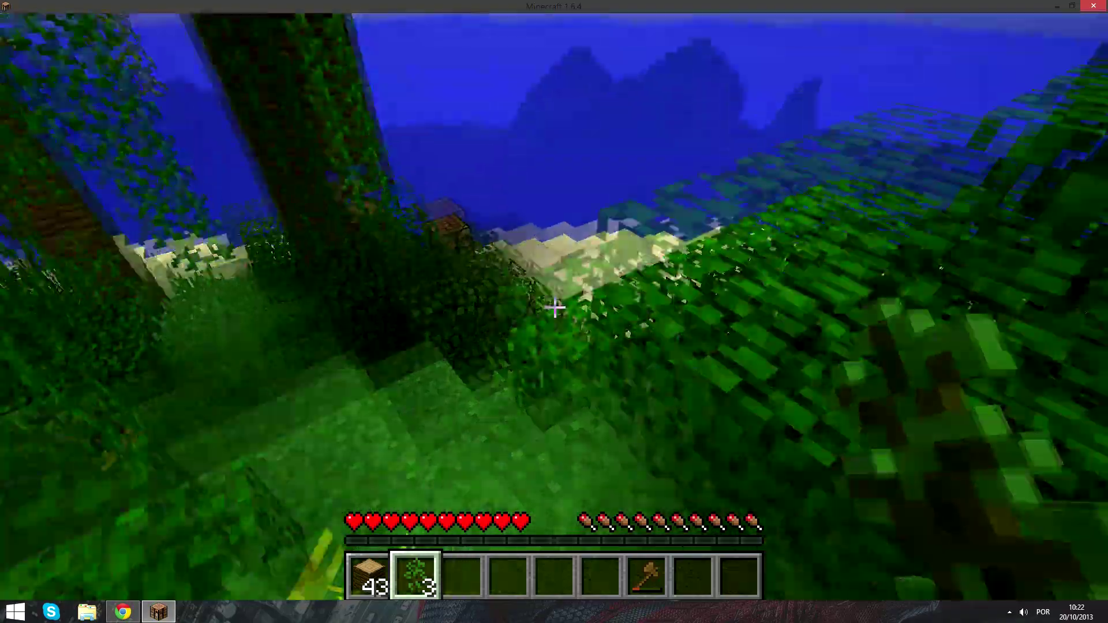
{"action": "scroll", "coordinate": [554, 312], "scroll_direction": "down", "scroll_amount": 5}
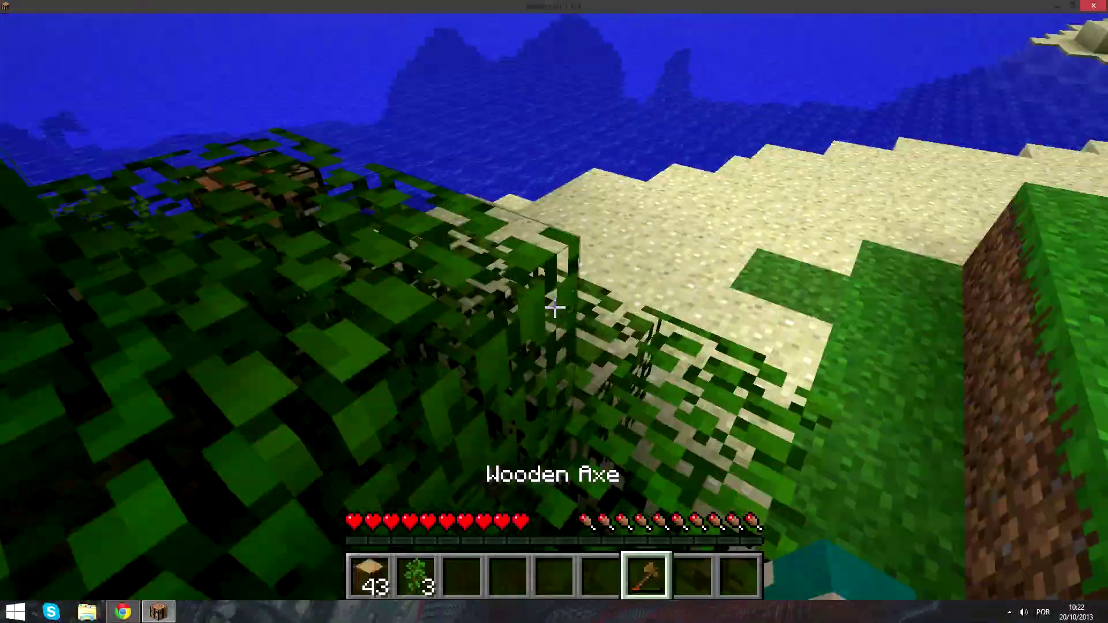
{"action": "scroll", "coordinate": [554, 308], "scroll_direction": "down", "scroll_amount": 1}
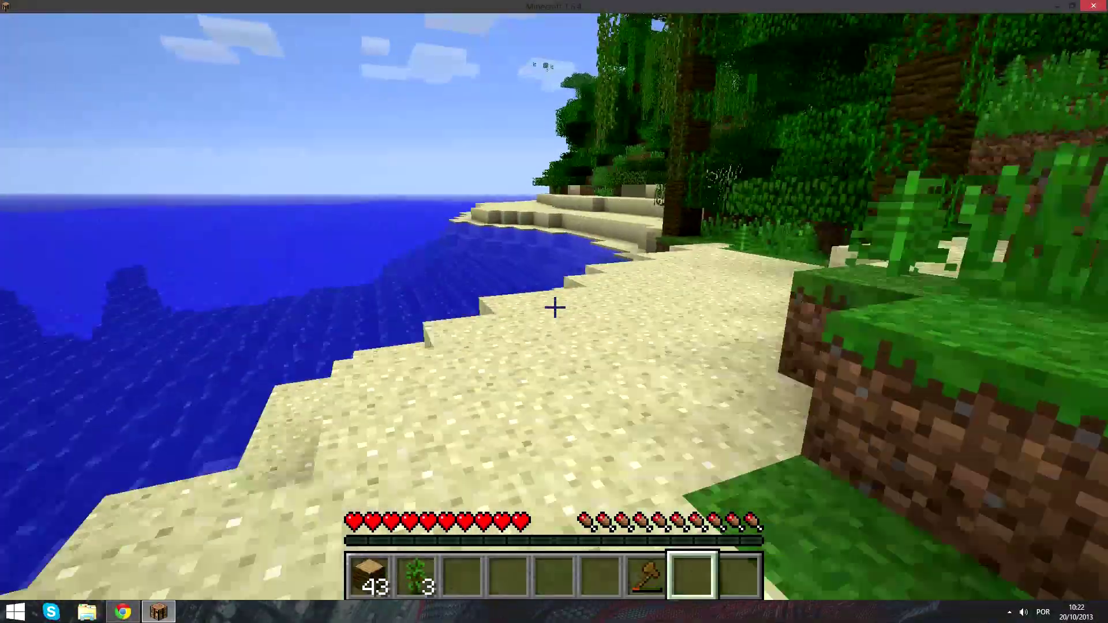
{"action": "key", "text": "w"}
Switch to the front-facing third-person view of the character standing on the beach, keeping an empty hotbar slot selected.
{"action": "scroll", "coordinate": [555, 307], "scroll_direction": "up", "scroll_amount": 1}
{"action": "scroll", "coordinate": [555, 308], "scroll_direction": "down", "scroll_amount": 2}
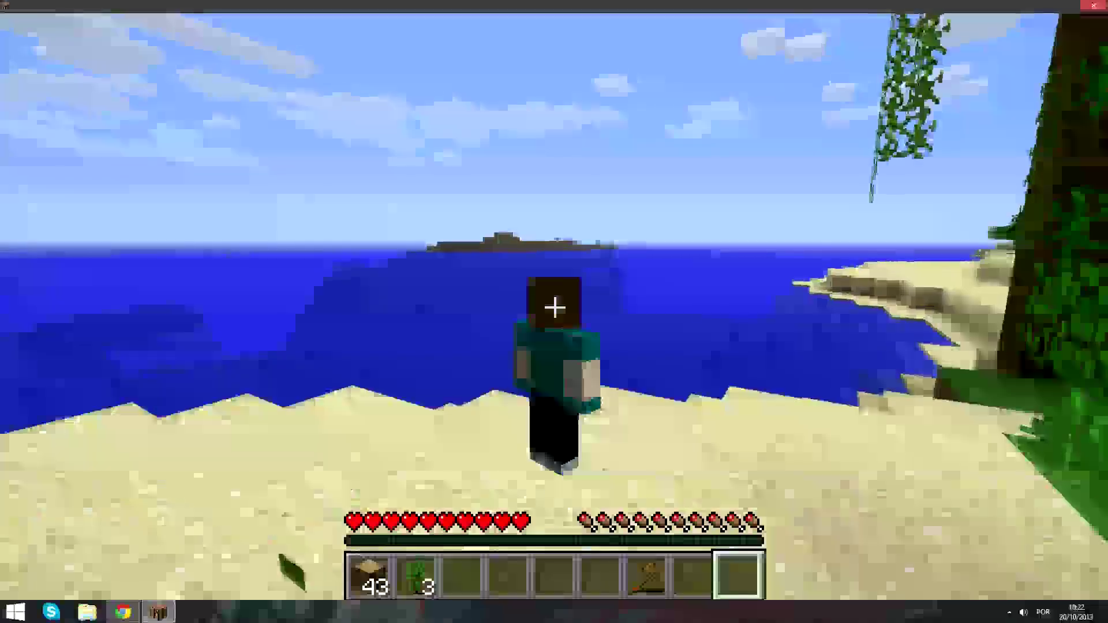
{"action": "key", "text": "F5"}
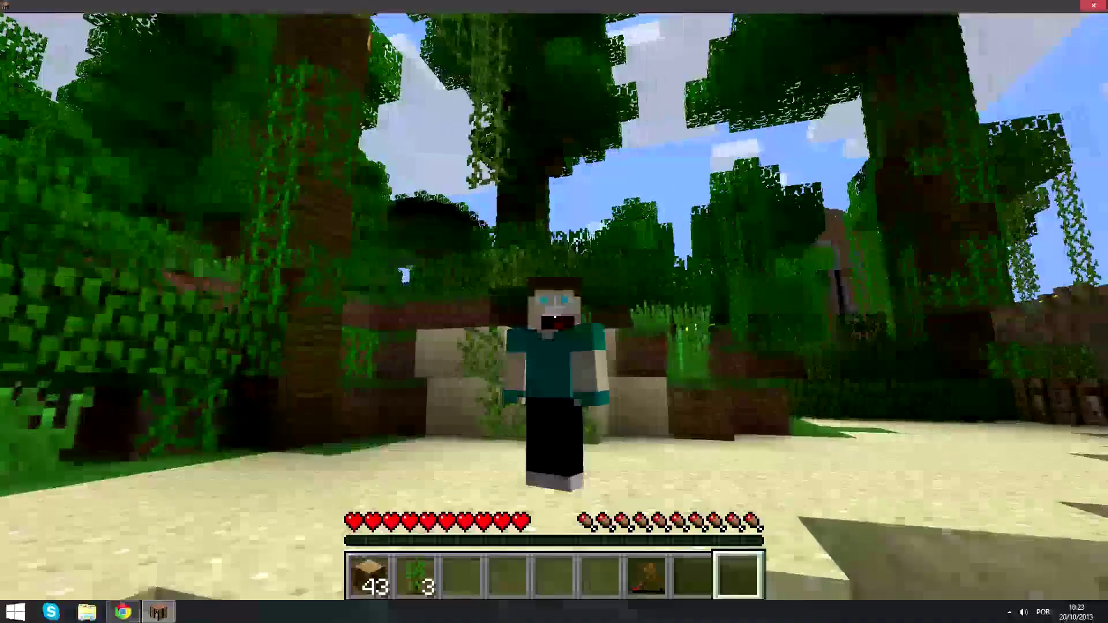
{"action": "scroll", "coordinate": [554, 312], "scroll_direction": "up", "scroll_amount": 1}
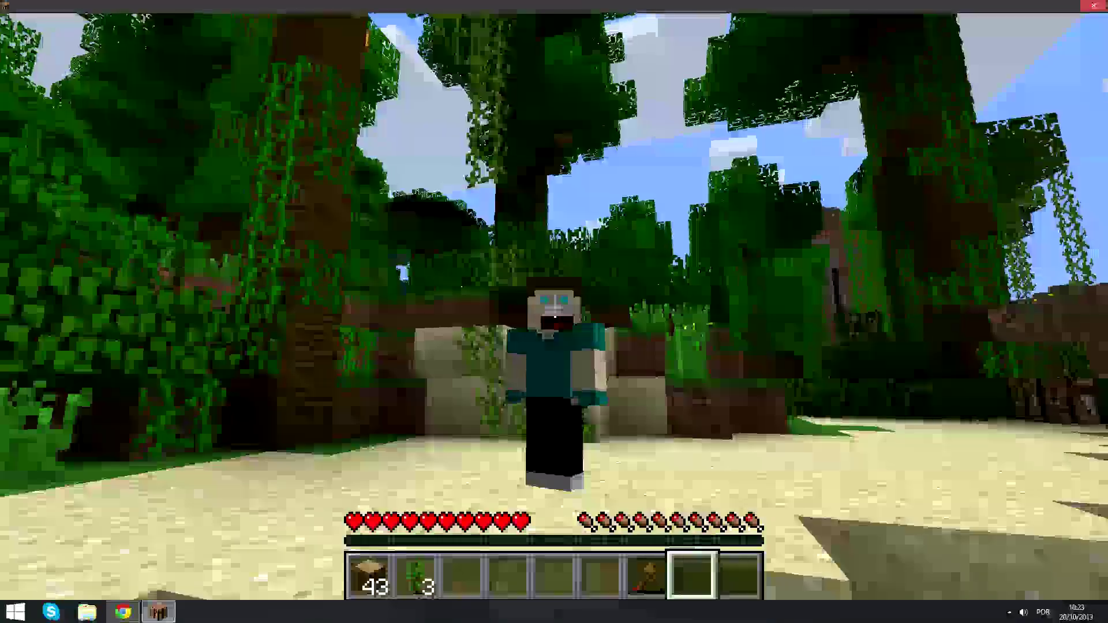